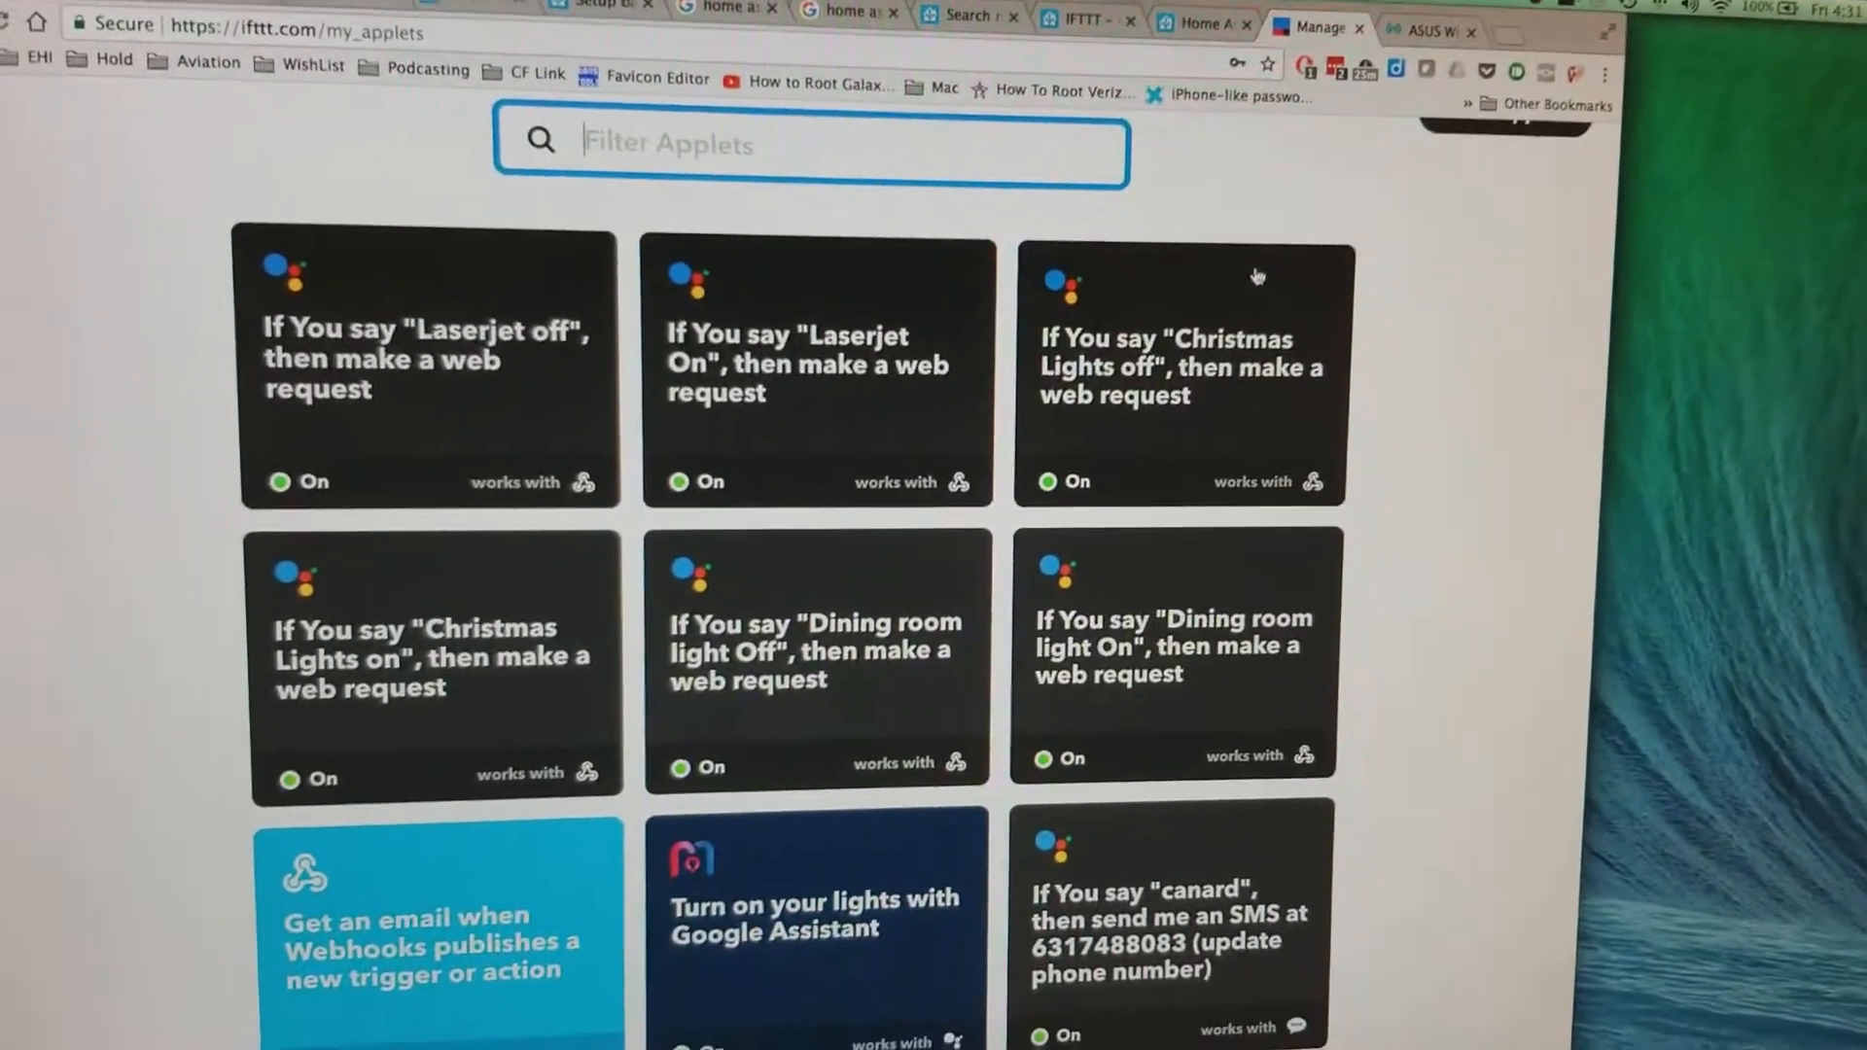
{"action": "scroll", "coordinate": [1476, 266], "scroll_direction": "up", "scroll_amount": 3}
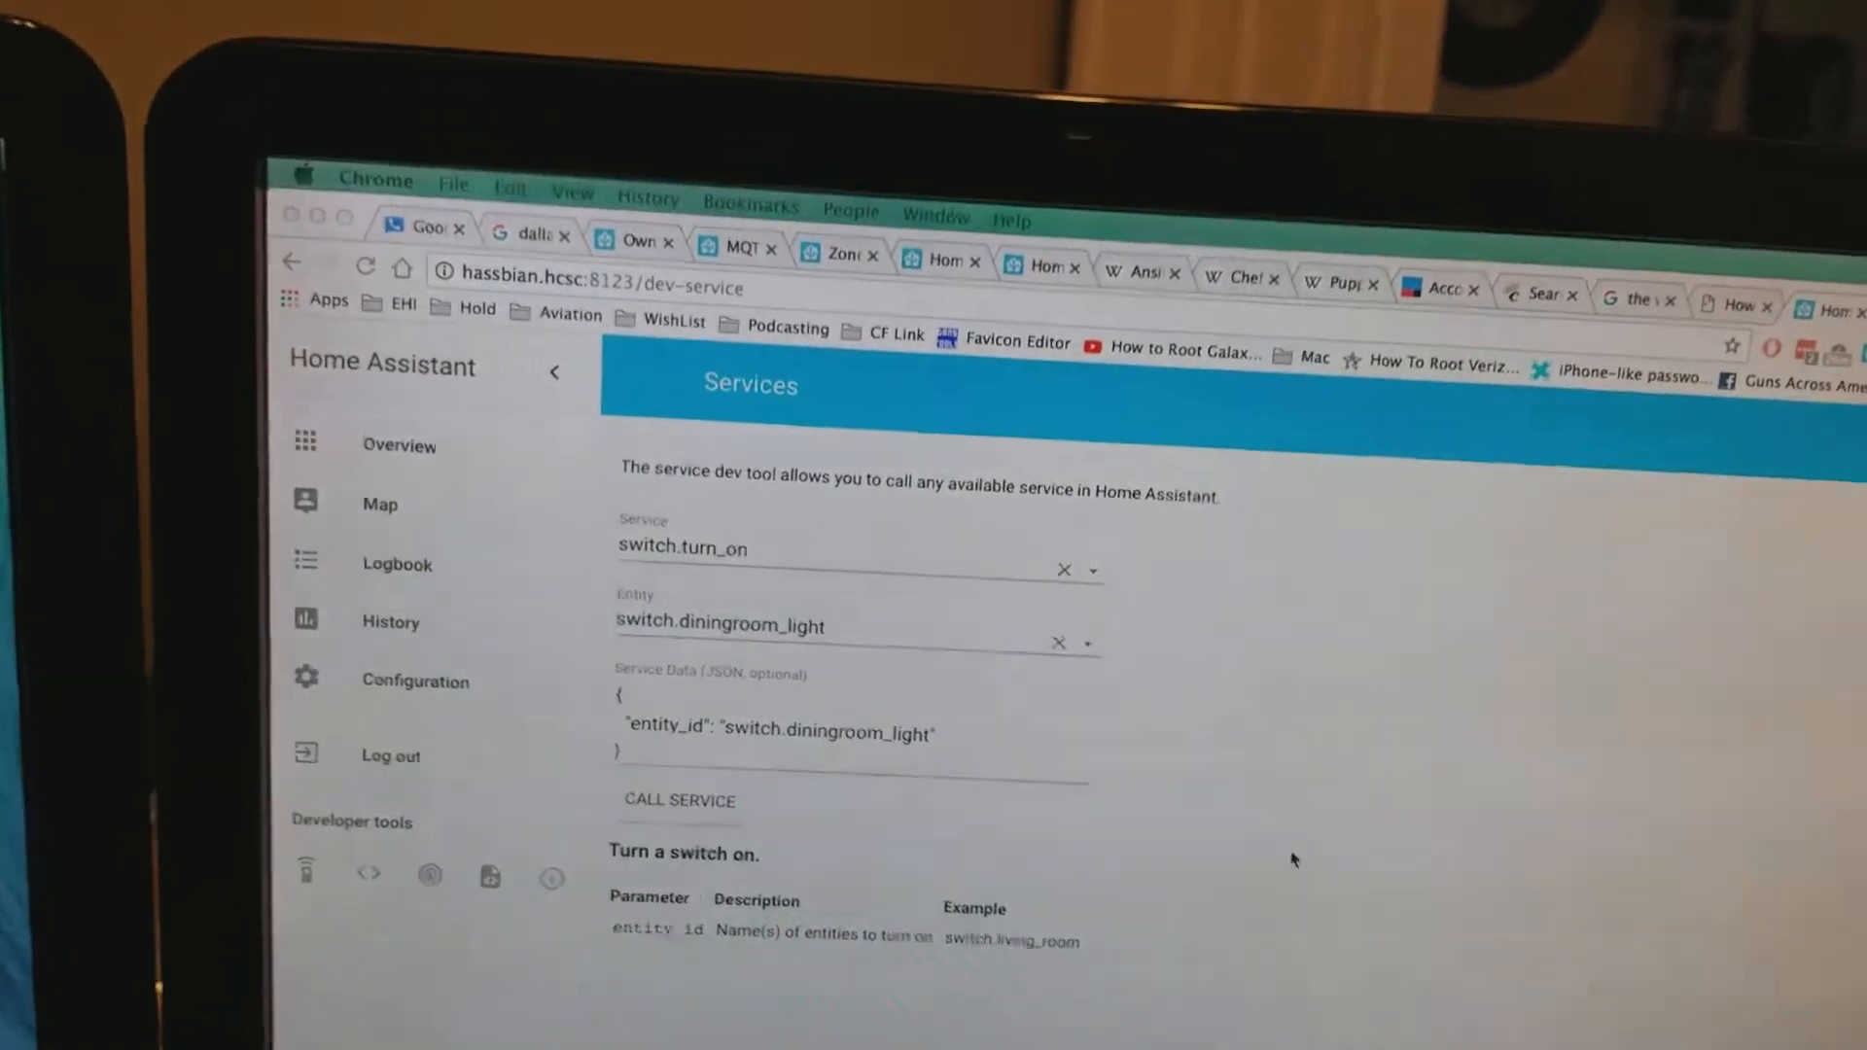
Target the switch.turn_on service at the office_HPLJ5 switch entity.
{"action": "left_click", "coordinate": [1094, 605]}
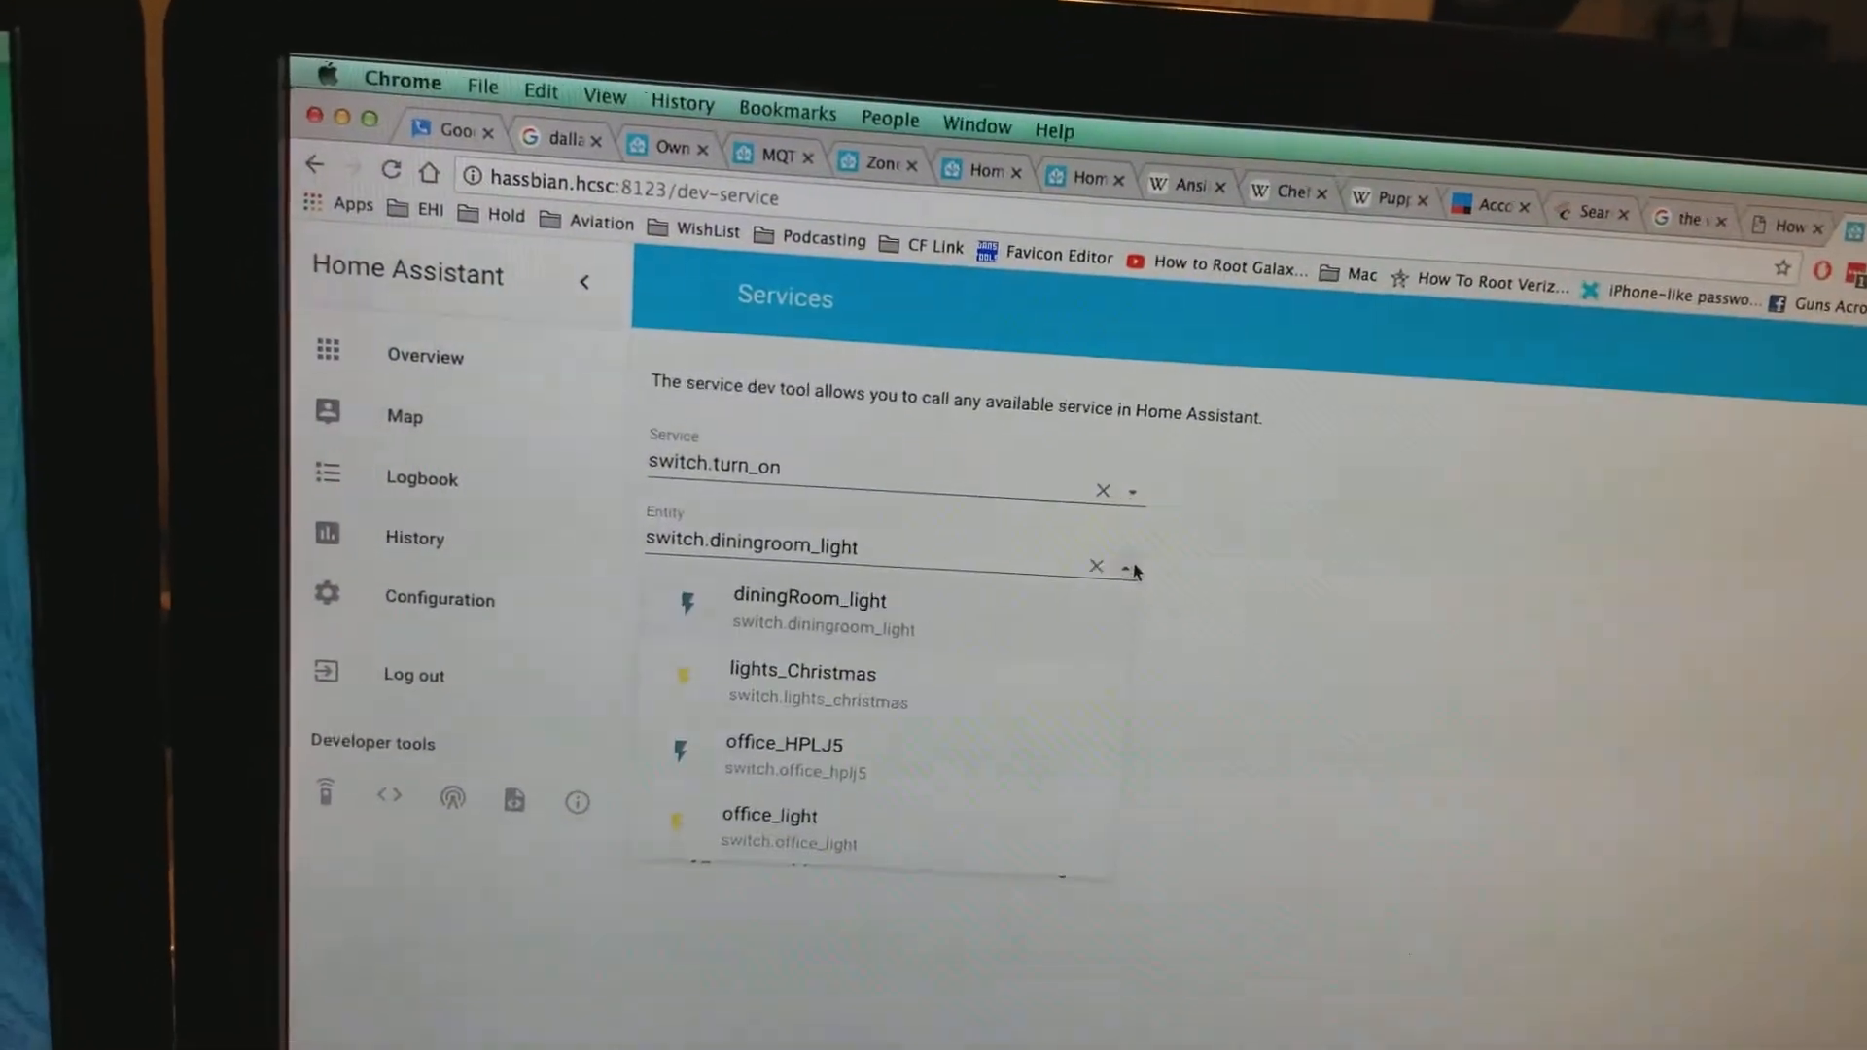
{"action": "left_click", "coordinate": [771, 747]}
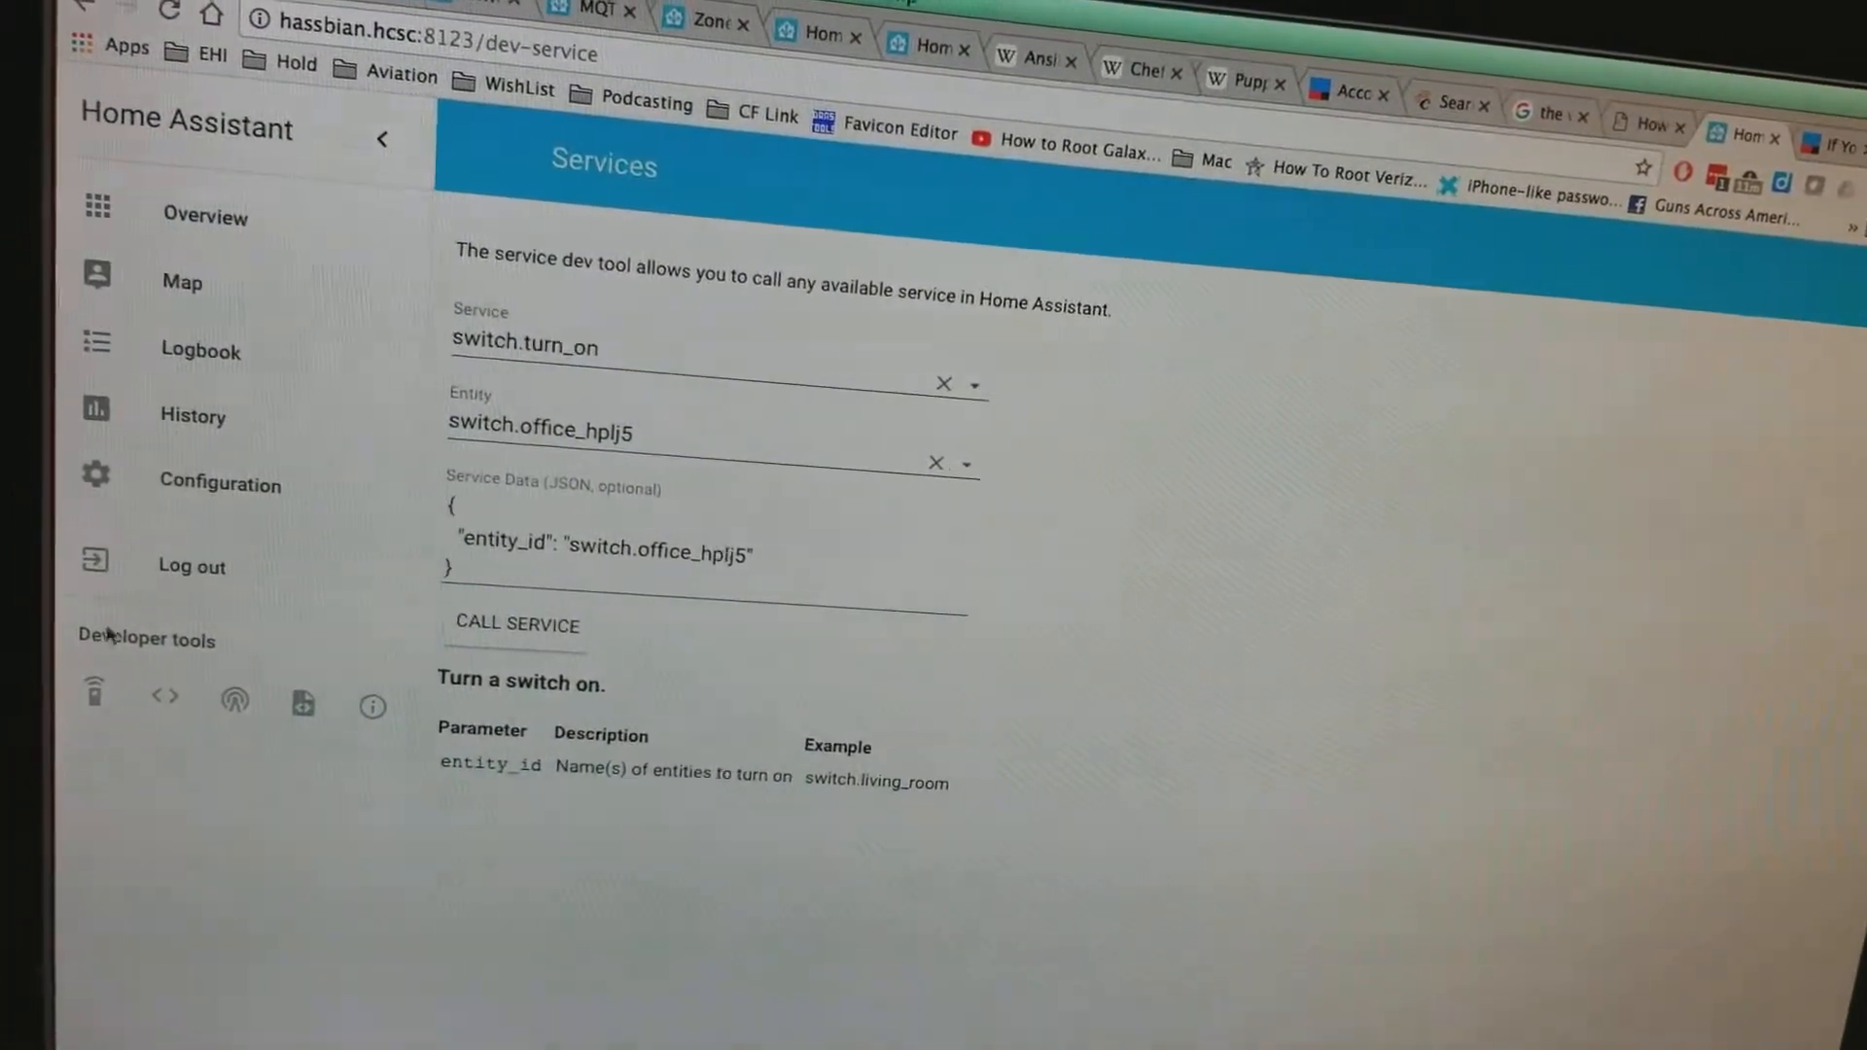
Collapse and reopen the sidebar, then go to the Overview dashboard.
{"action": "left_click", "coordinate": [374, 147]}
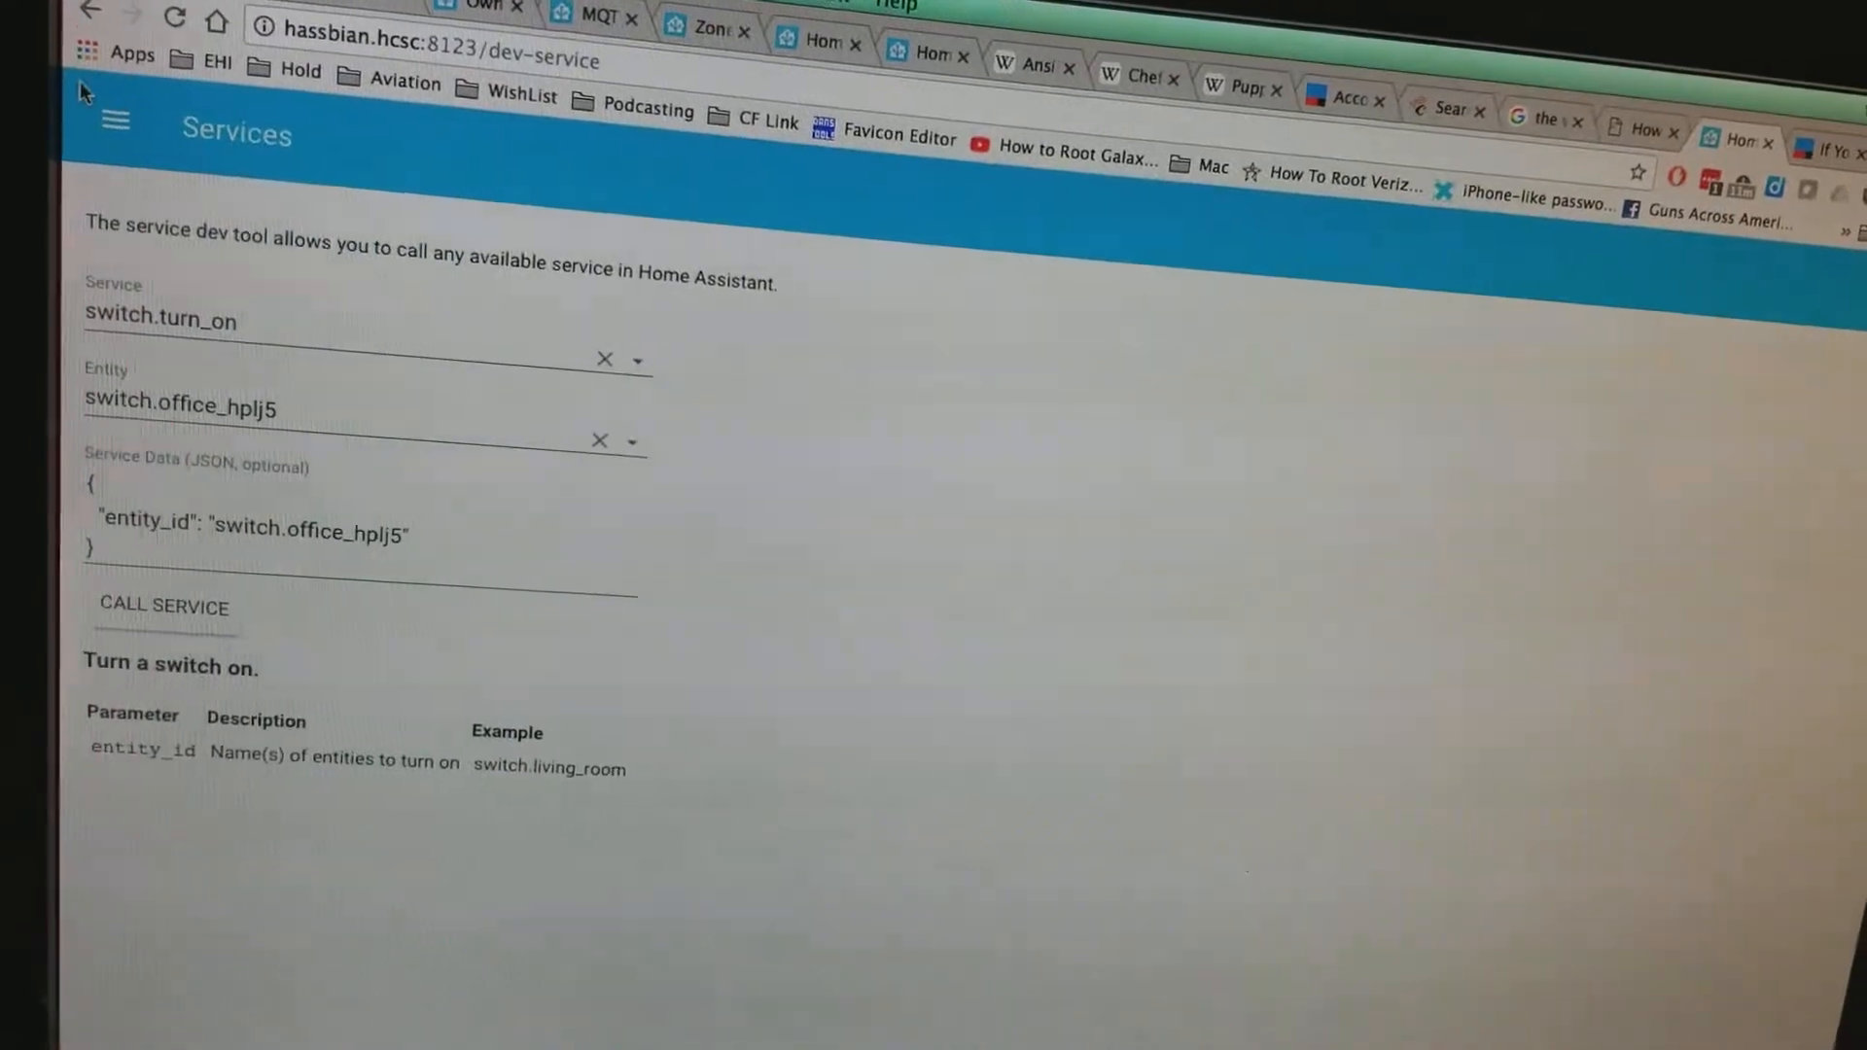
{"action": "left_click", "coordinate": [119, 128]}
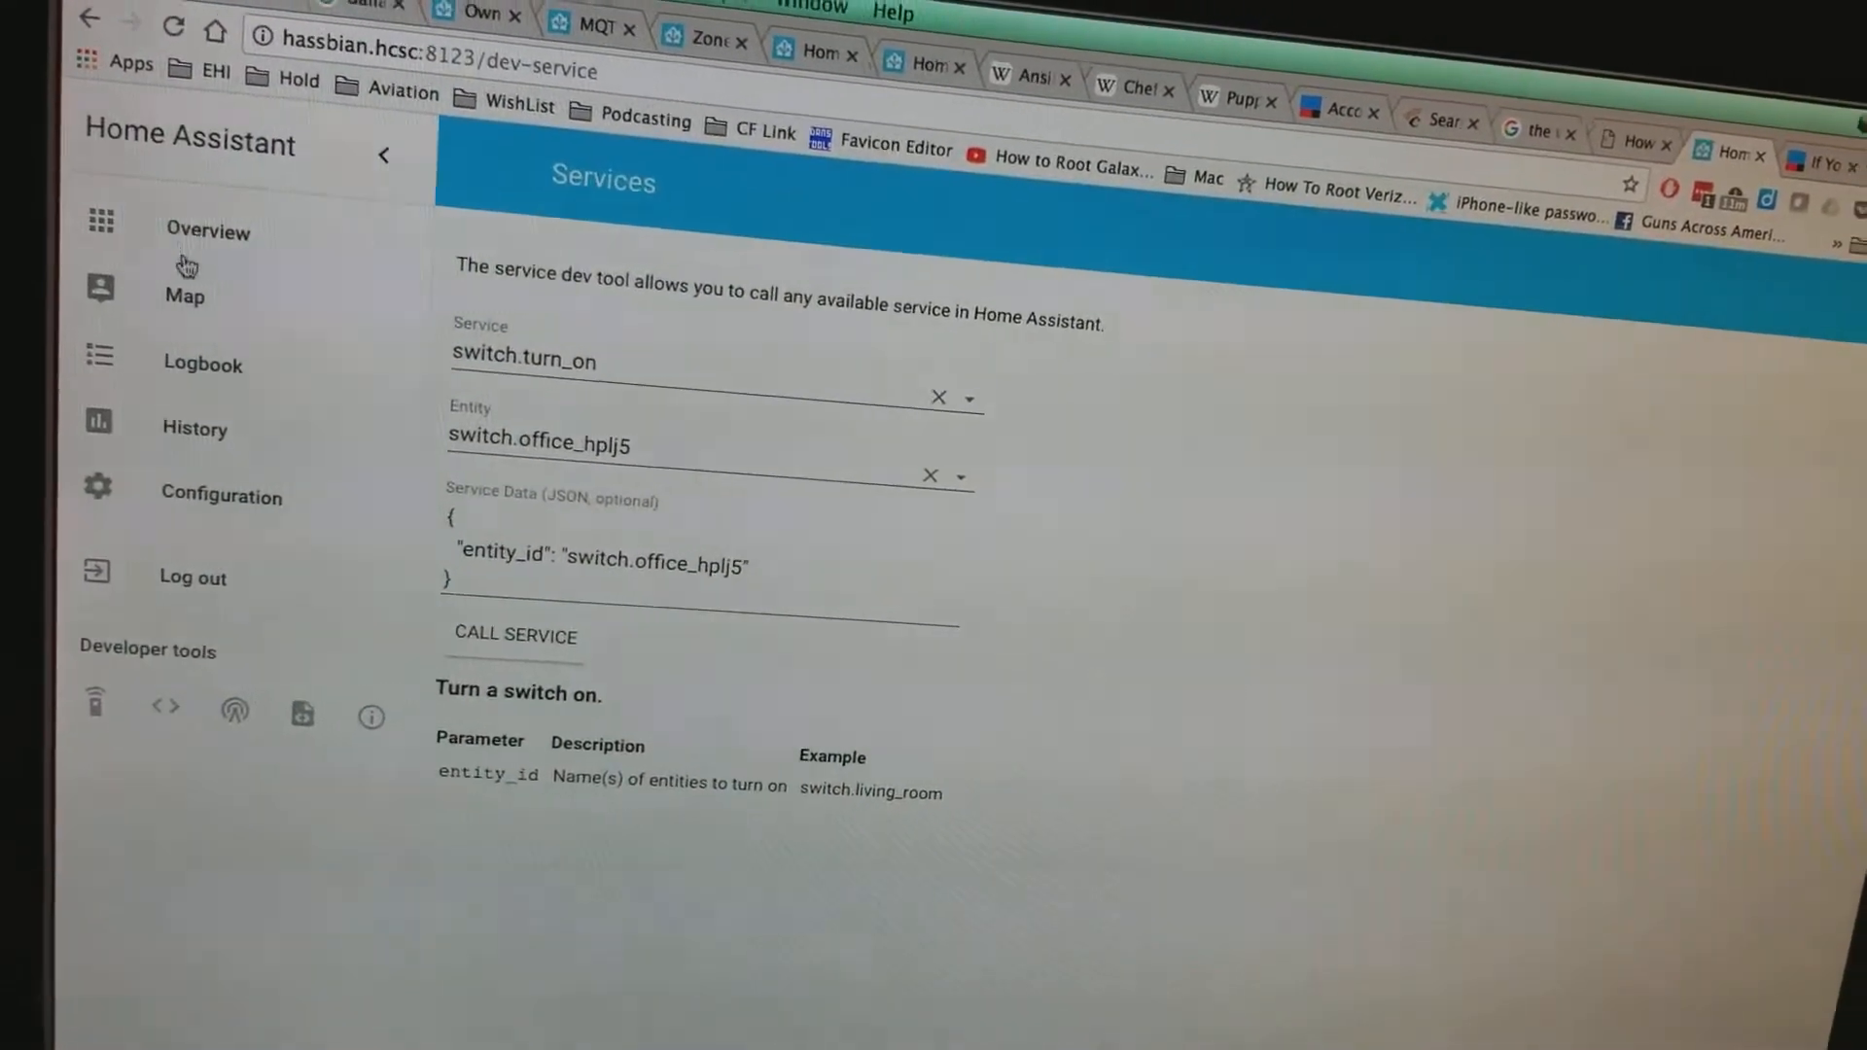
{"action": "left_click", "coordinate": [168, 219]}
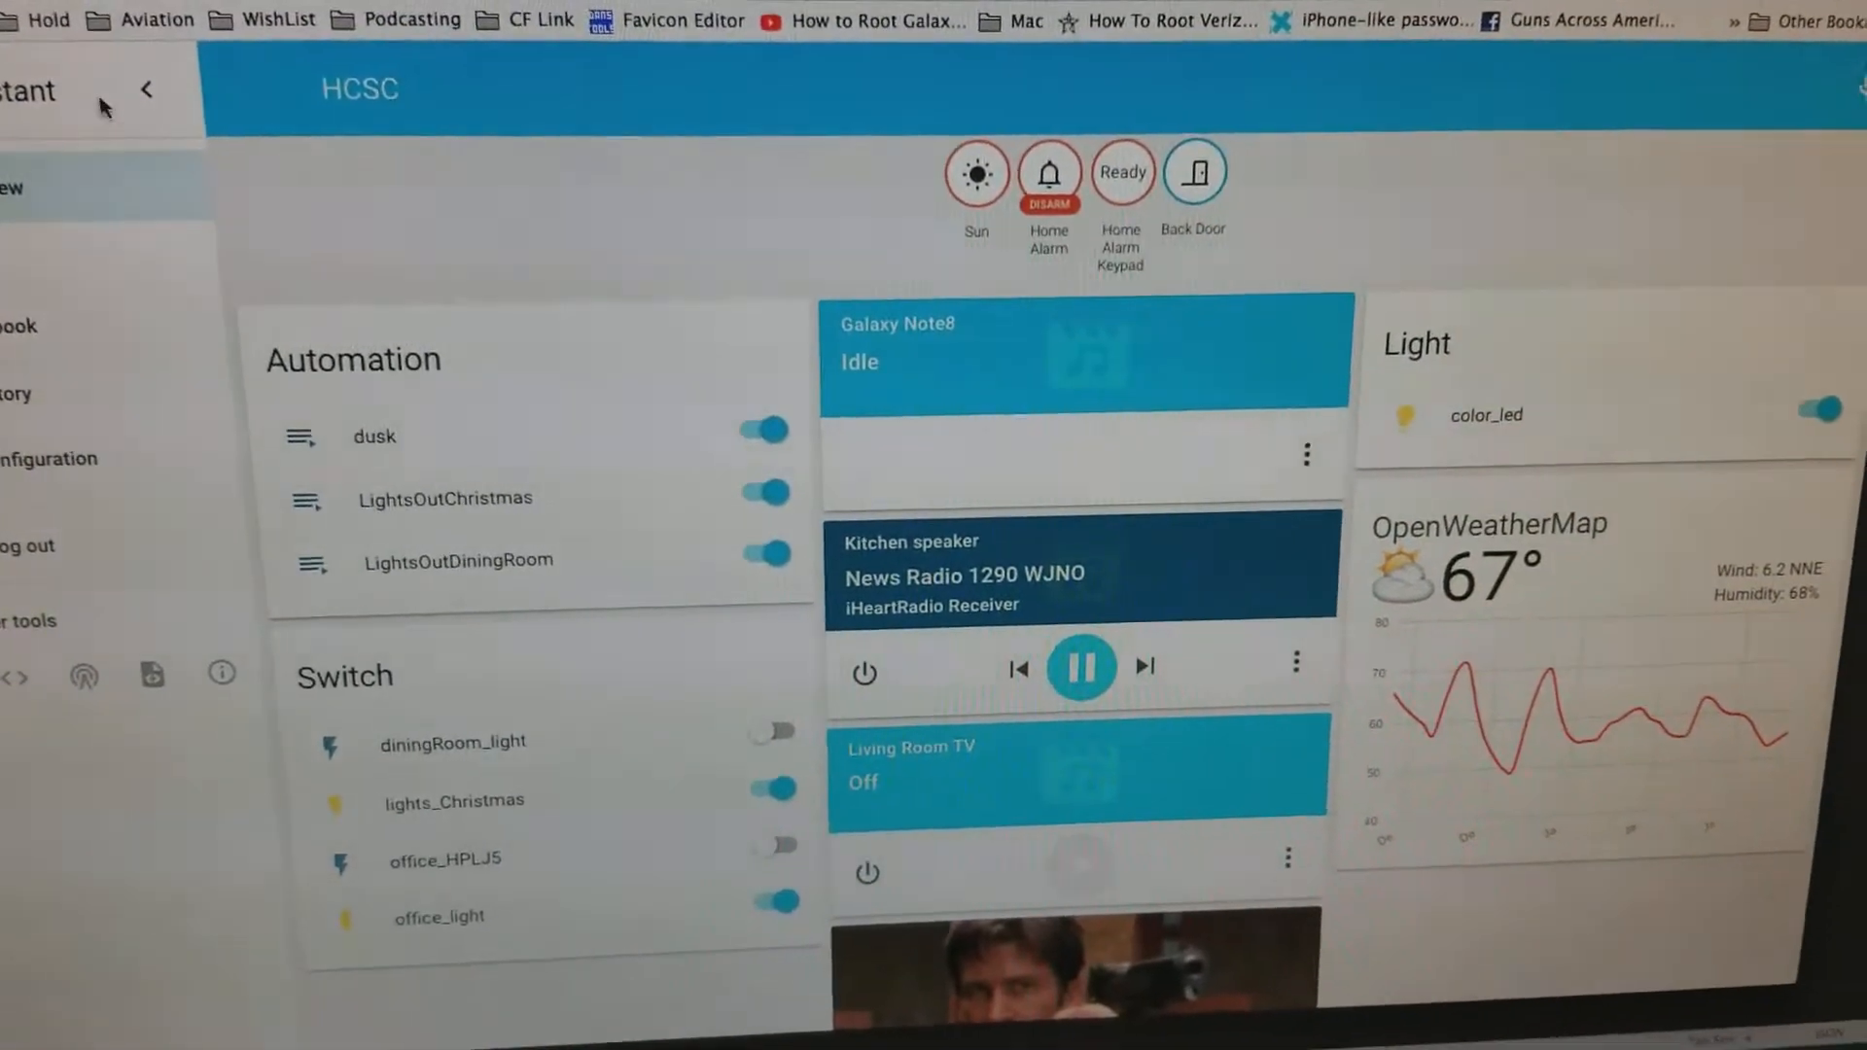
Toggle the sidebar and return to the Services developer tool with switch.turn_on.
{"action": "left_click", "coordinate": [210, 75]}
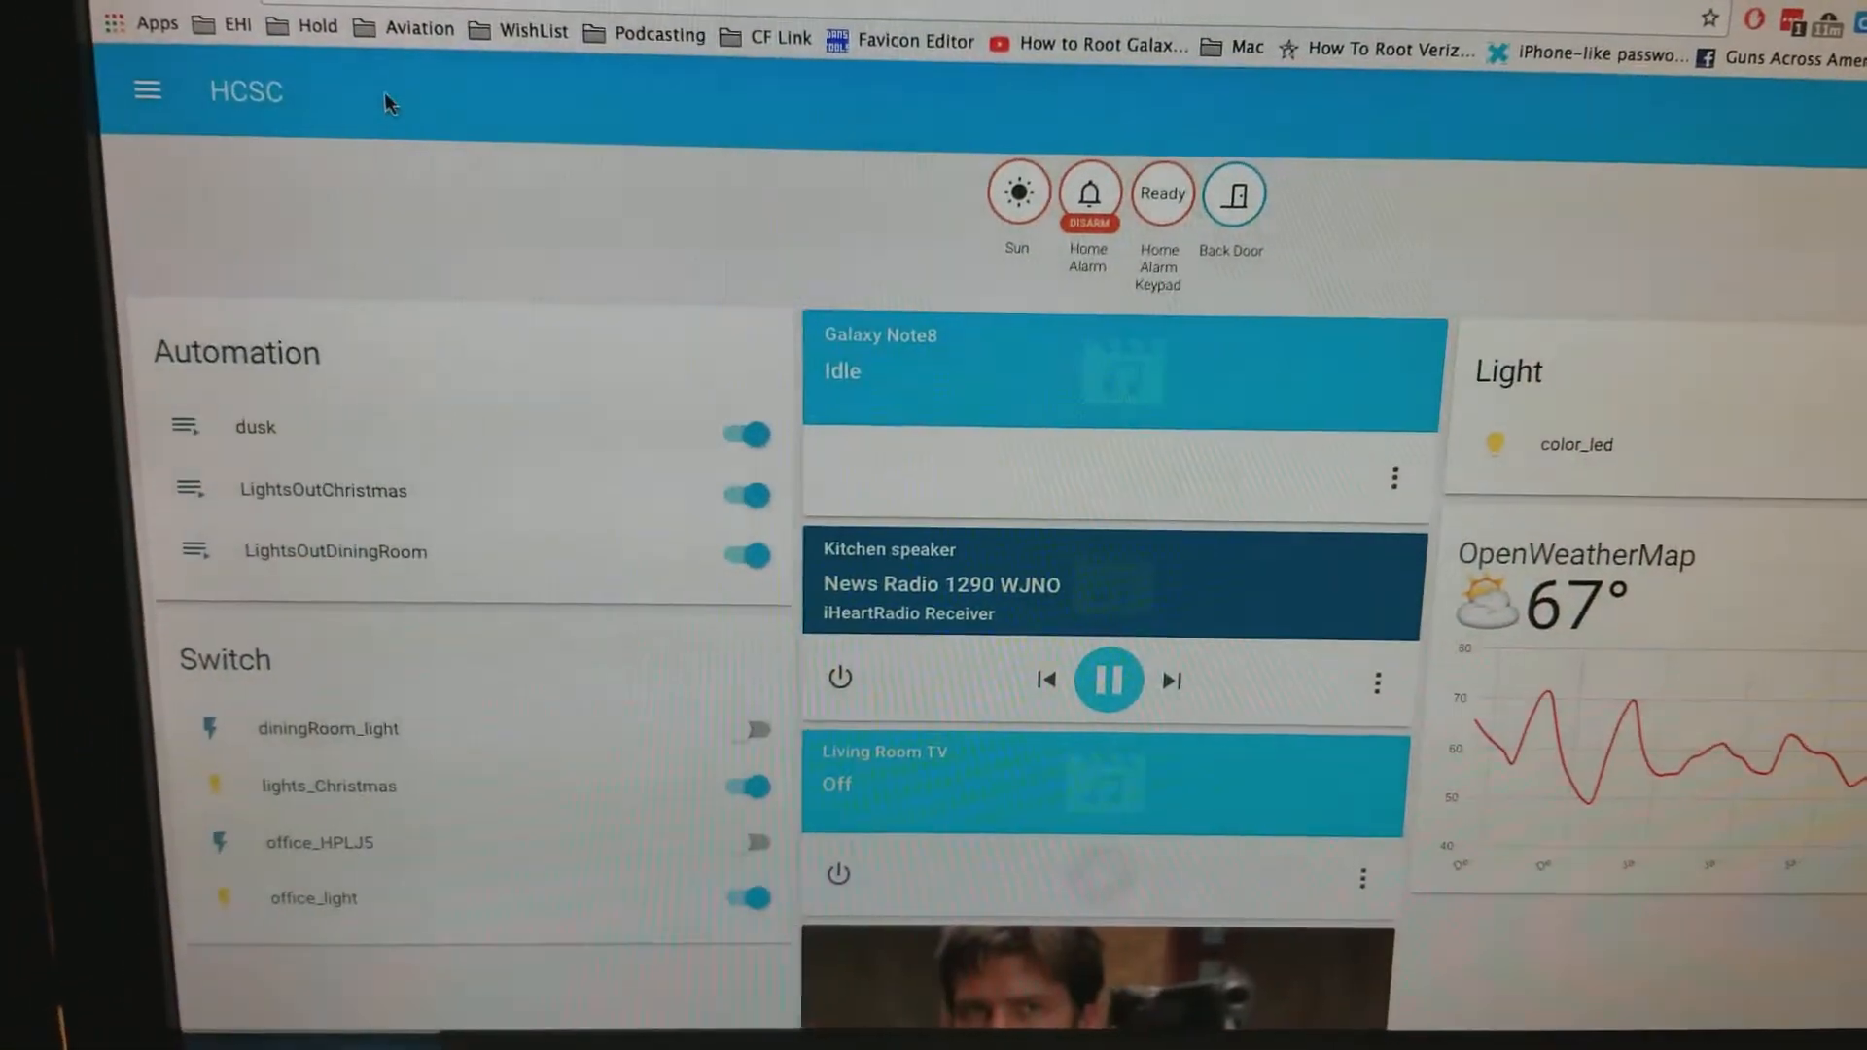
{"action": "left_click", "coordinate": [146, 93]}
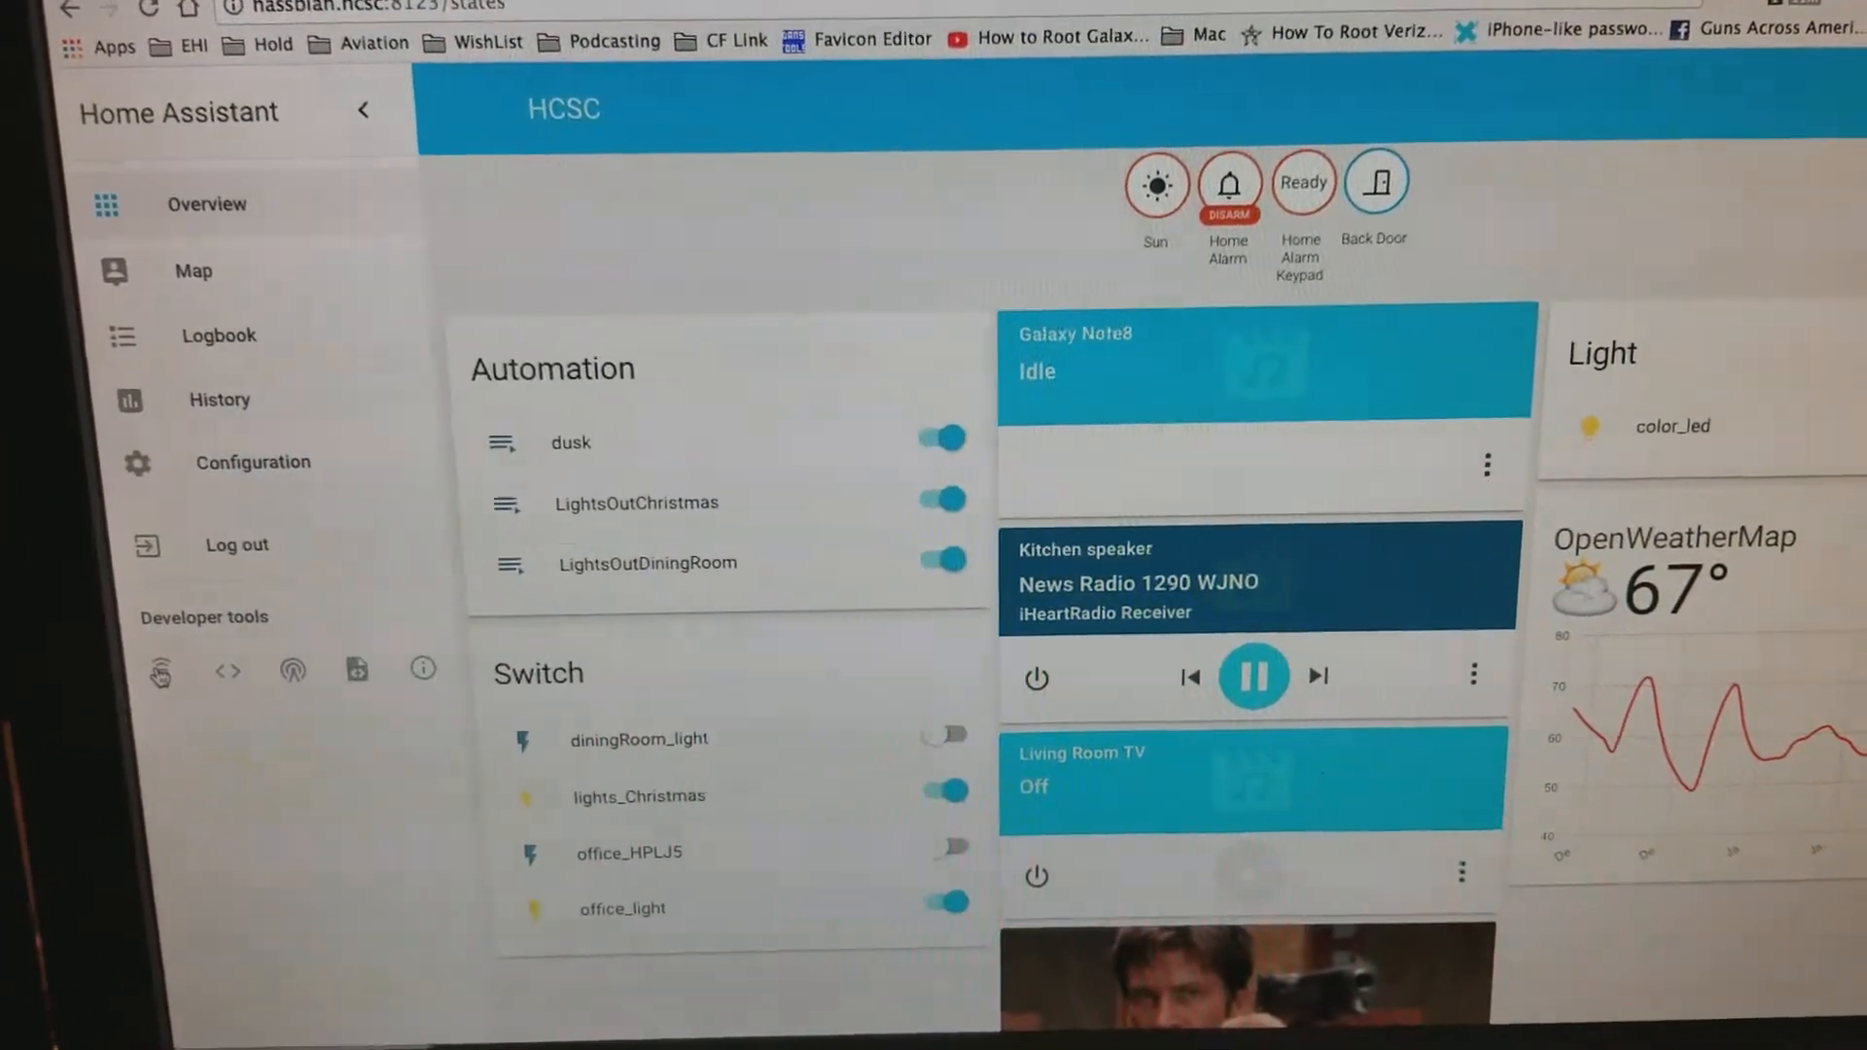
{"action": "left_click", "coordinate": [192, 669]}
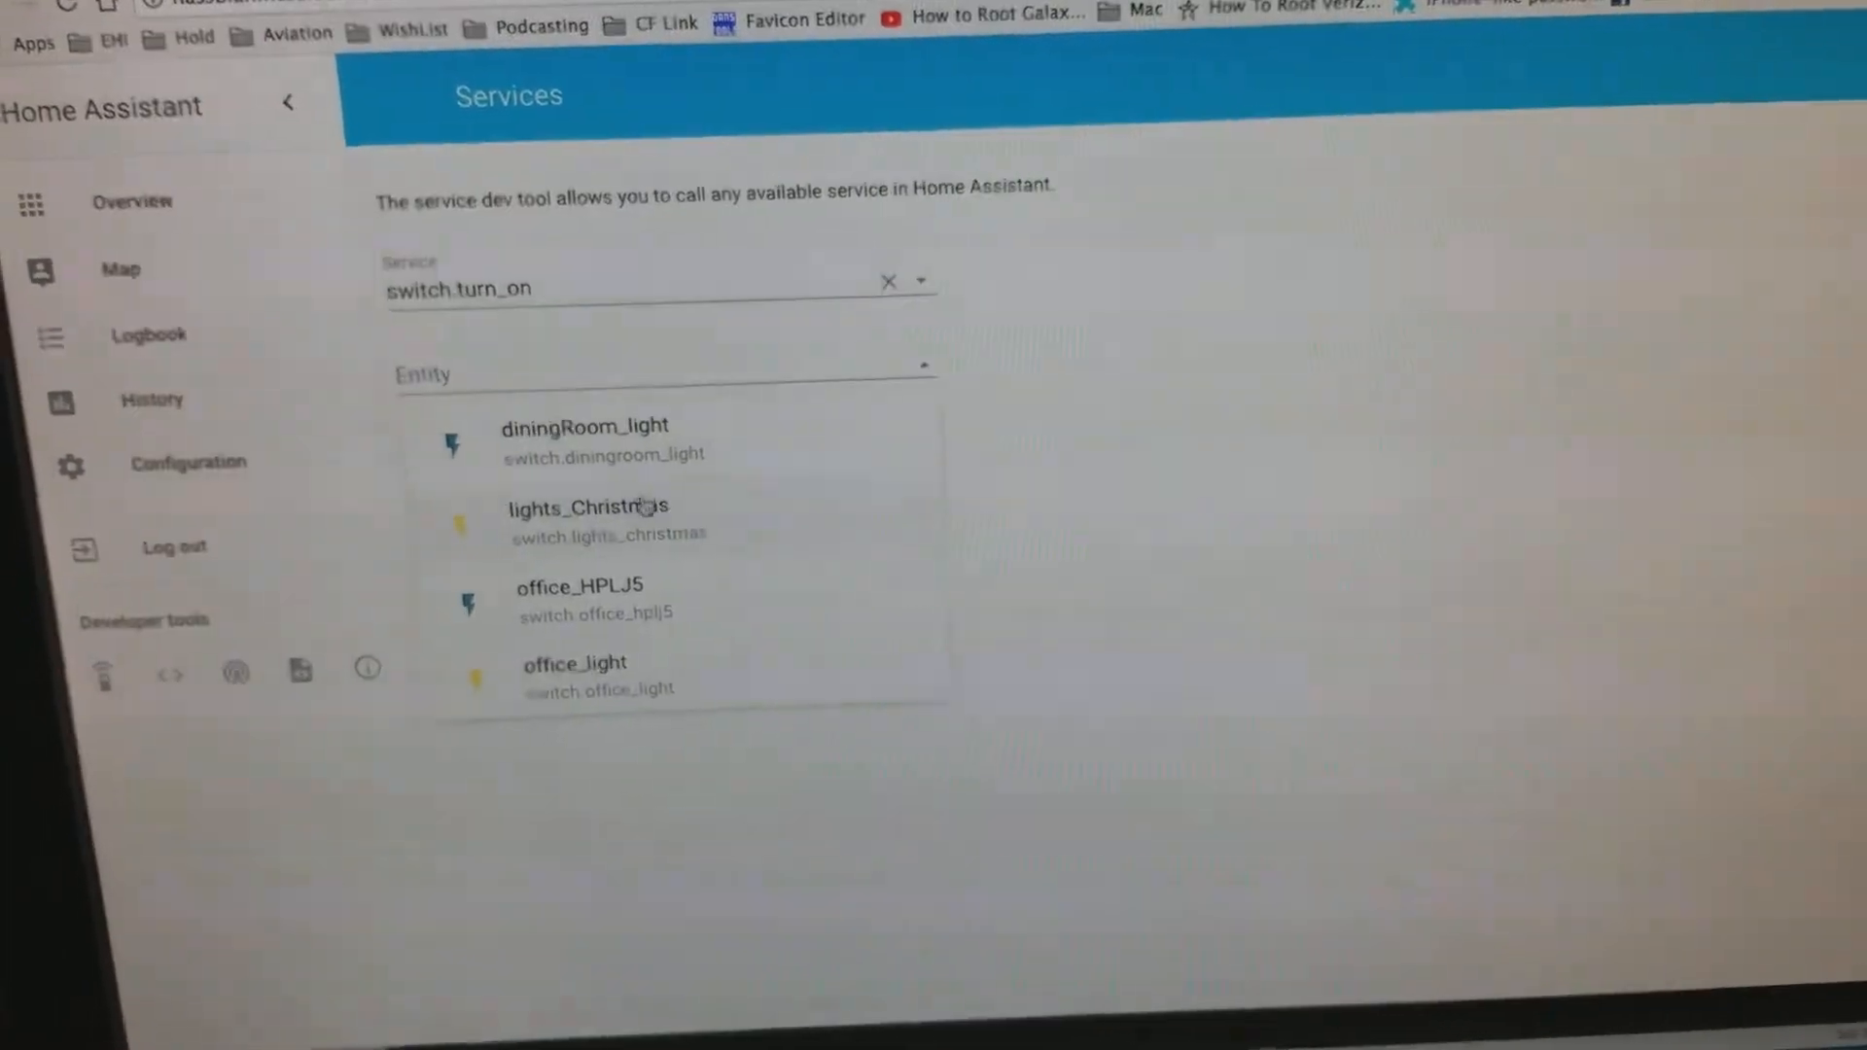
Target the switch.turn_on service at the diningRoom_light switch entity.
{"action": "left_click", "coordinate": [659, 445]}
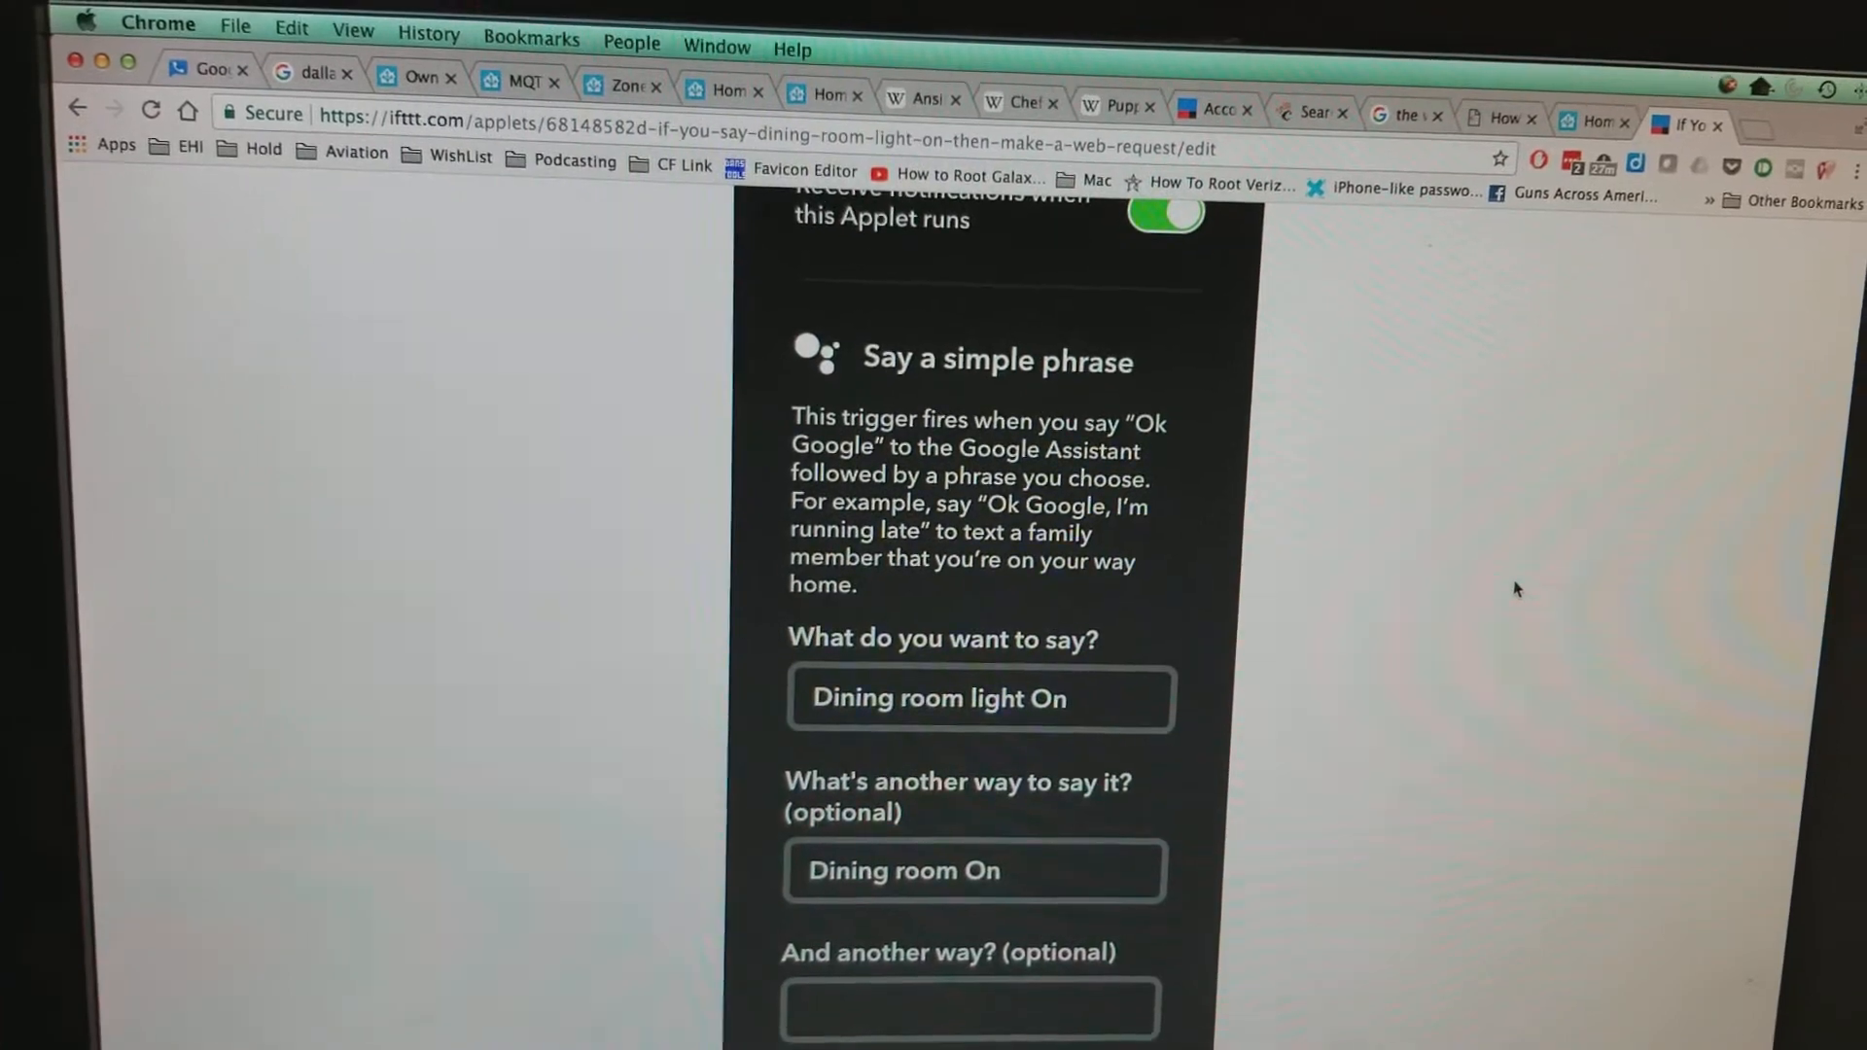
{"action": "scroll", "coordinate": [1543, 563], "scroll_direction": "up", "scroll_amount": 5}
{"action": "scroll", "coordinate": [1503, 568], "scroll_direction": "up", "scroll_amount": 3}
{"action": "scroll", "coordinate": [1481, 578], "scroll_direction": "up", "scroll_amount": 5}
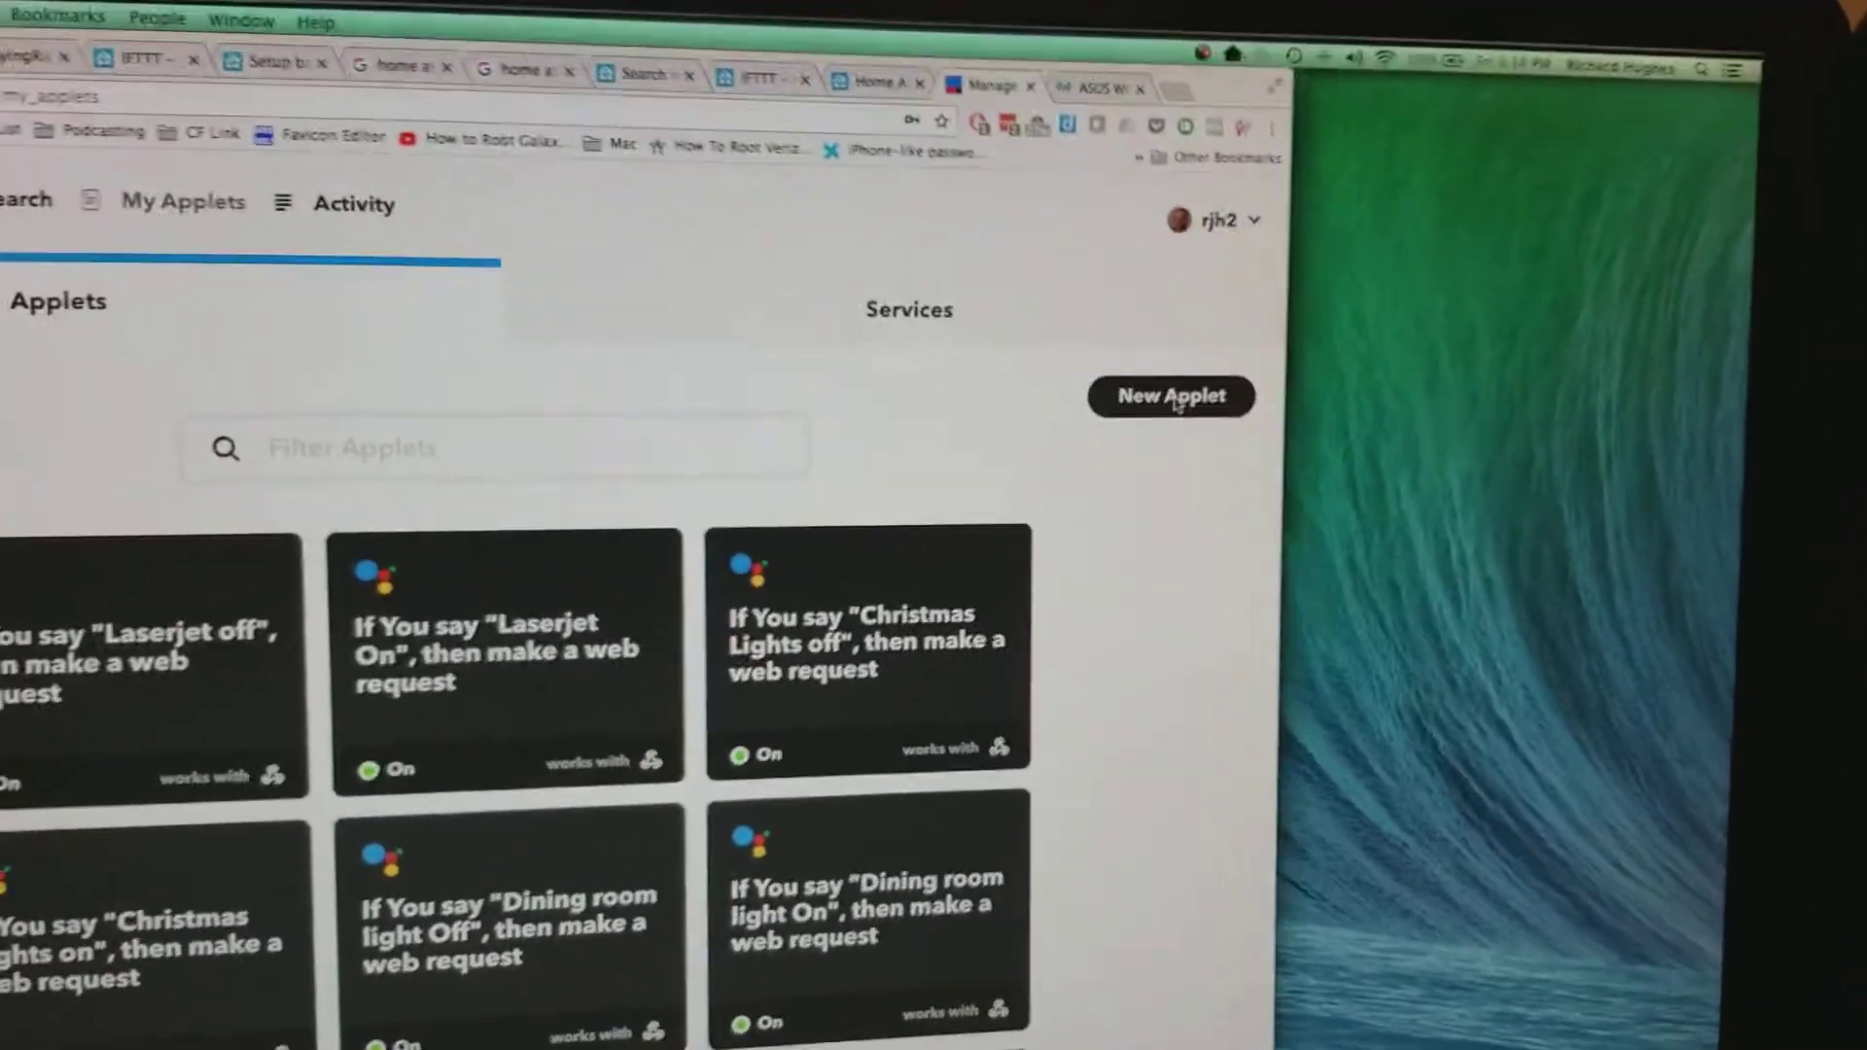
Start a new IFTTT applet and begin choosing its trigger service.
{"action": "left_click", "coordinate": [364, 525]}
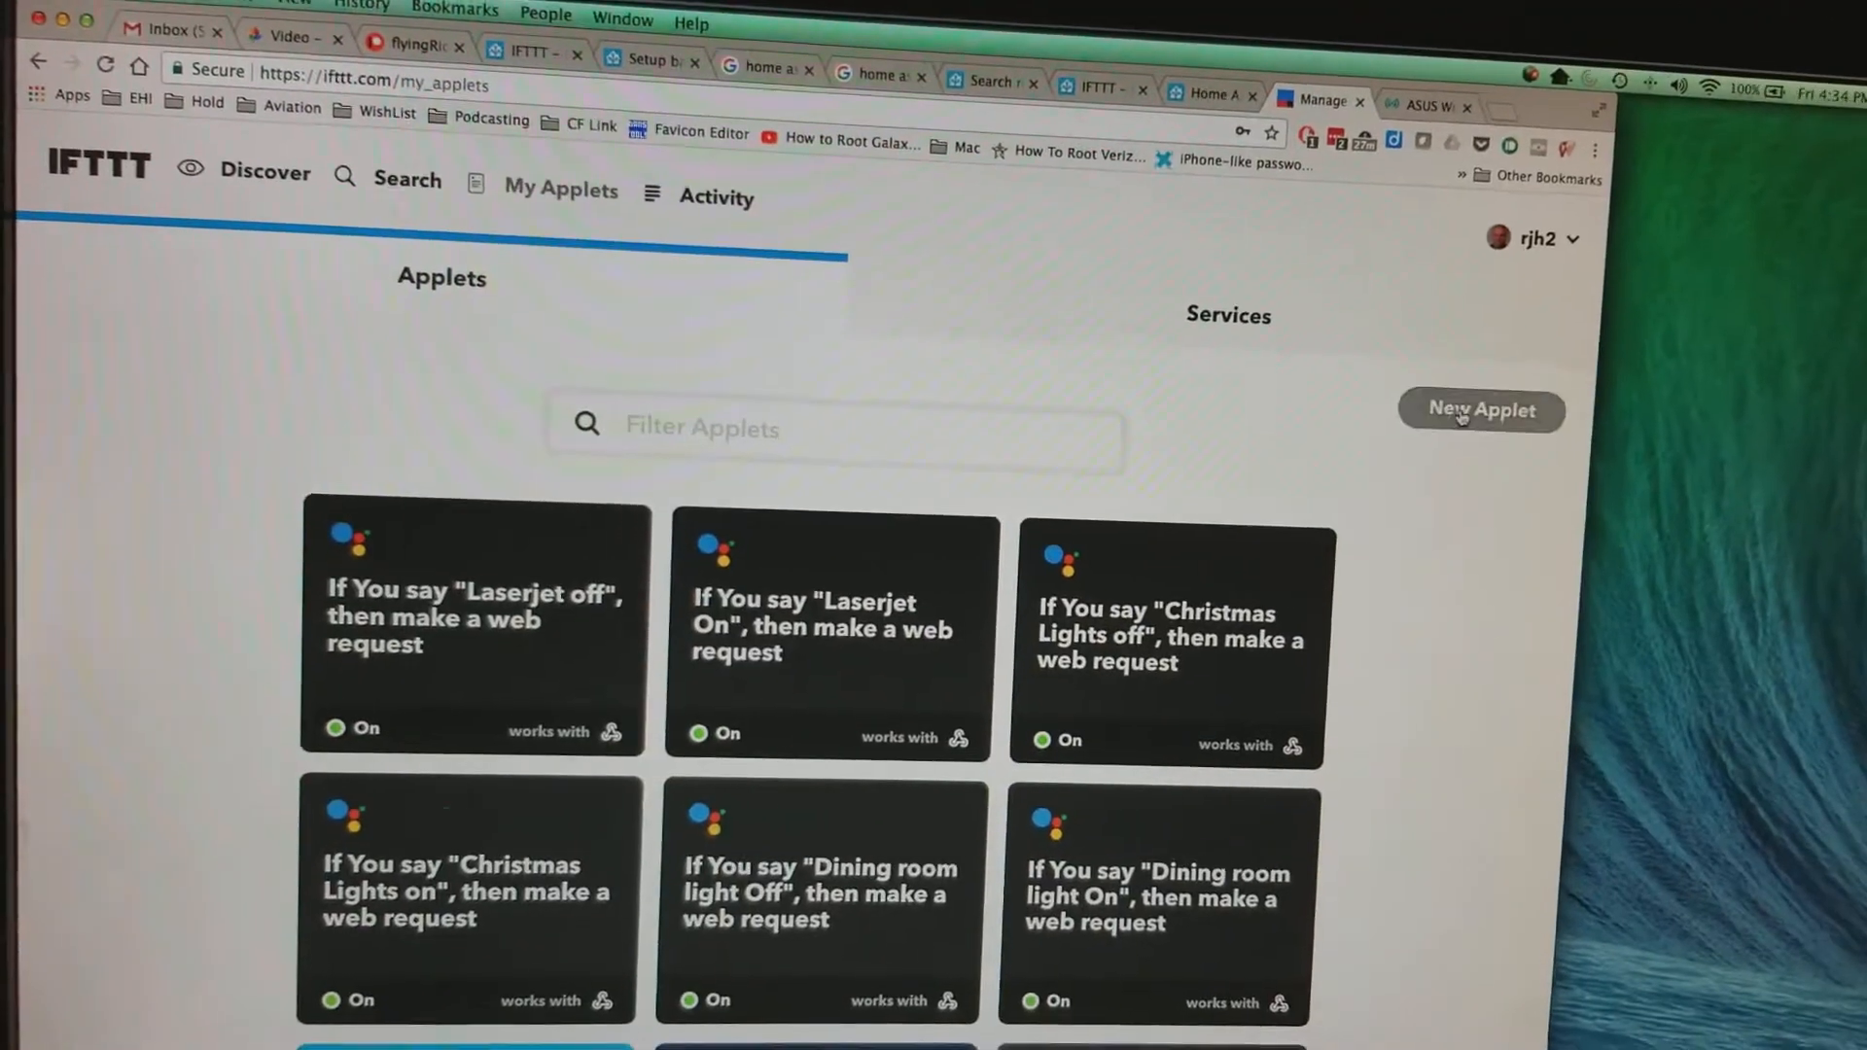
{"action": "left_click", "coordinate": [1477, 422]}
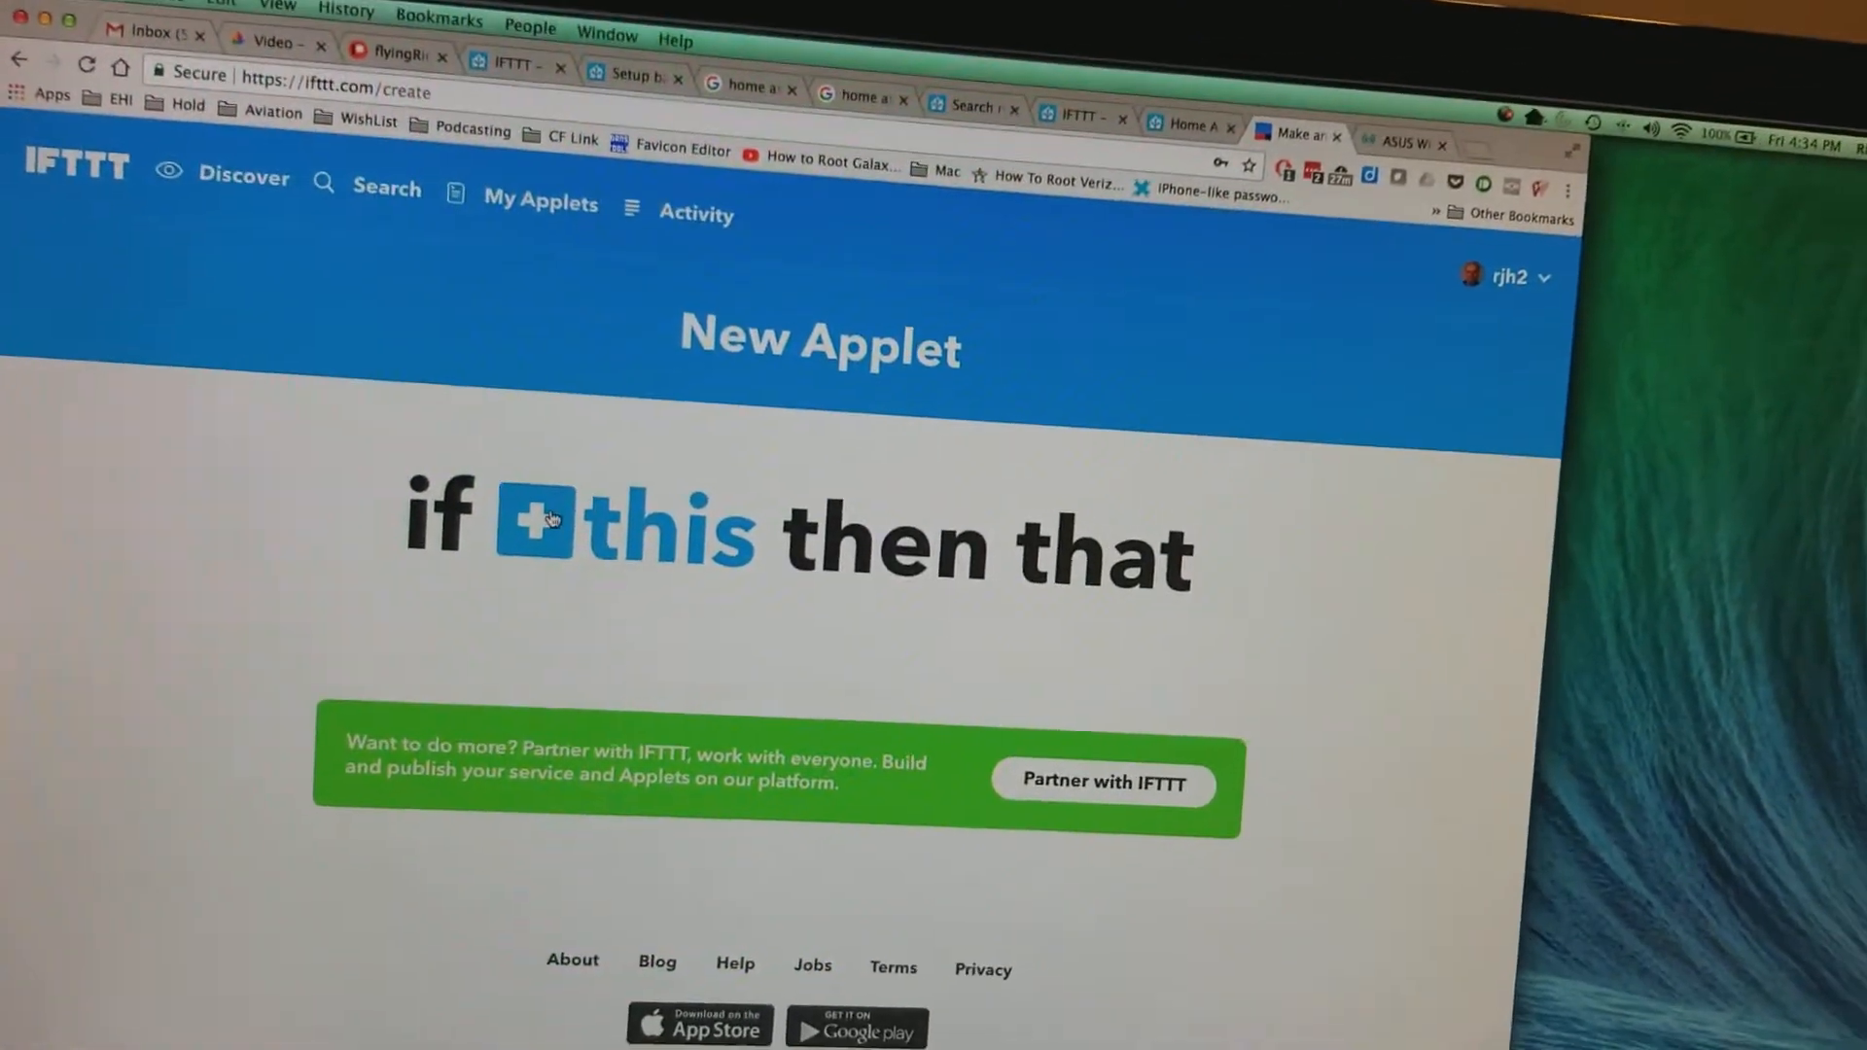
{"action": "left_click", "coordinate": [643, 543]}
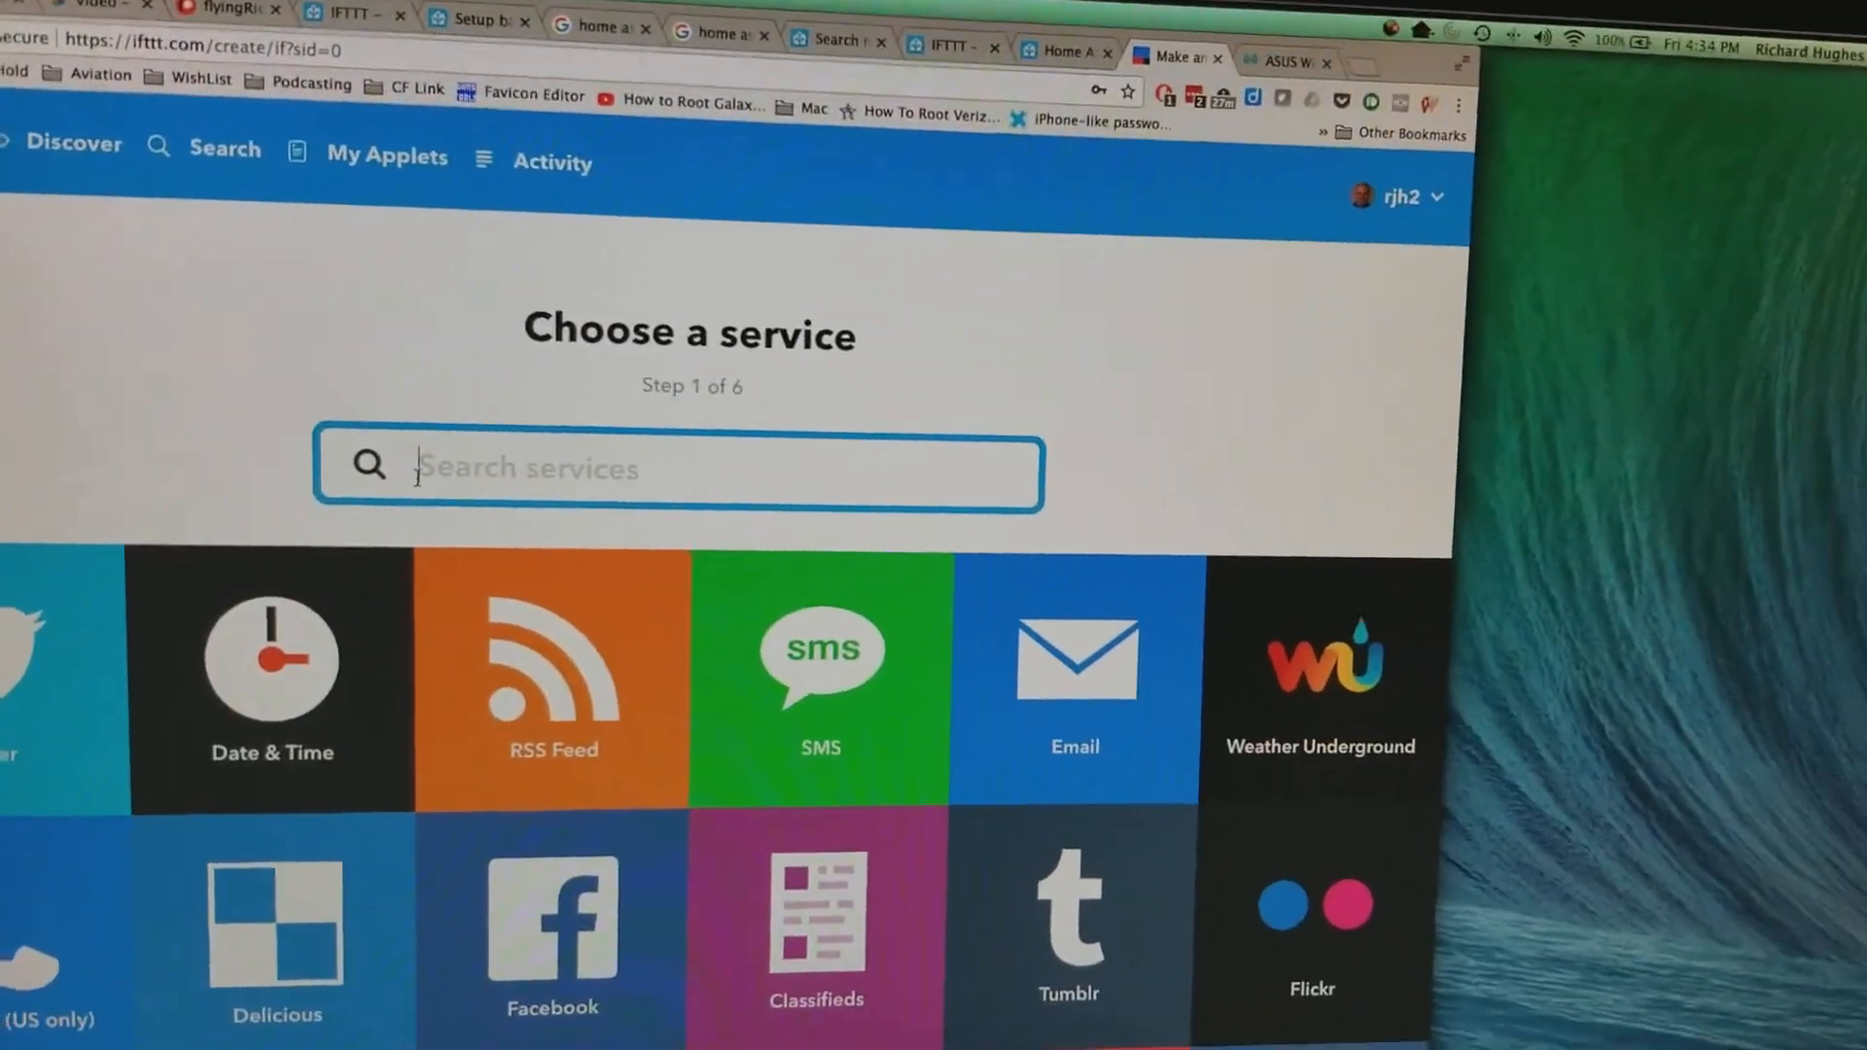
{"action": "type", "text": "goo"}
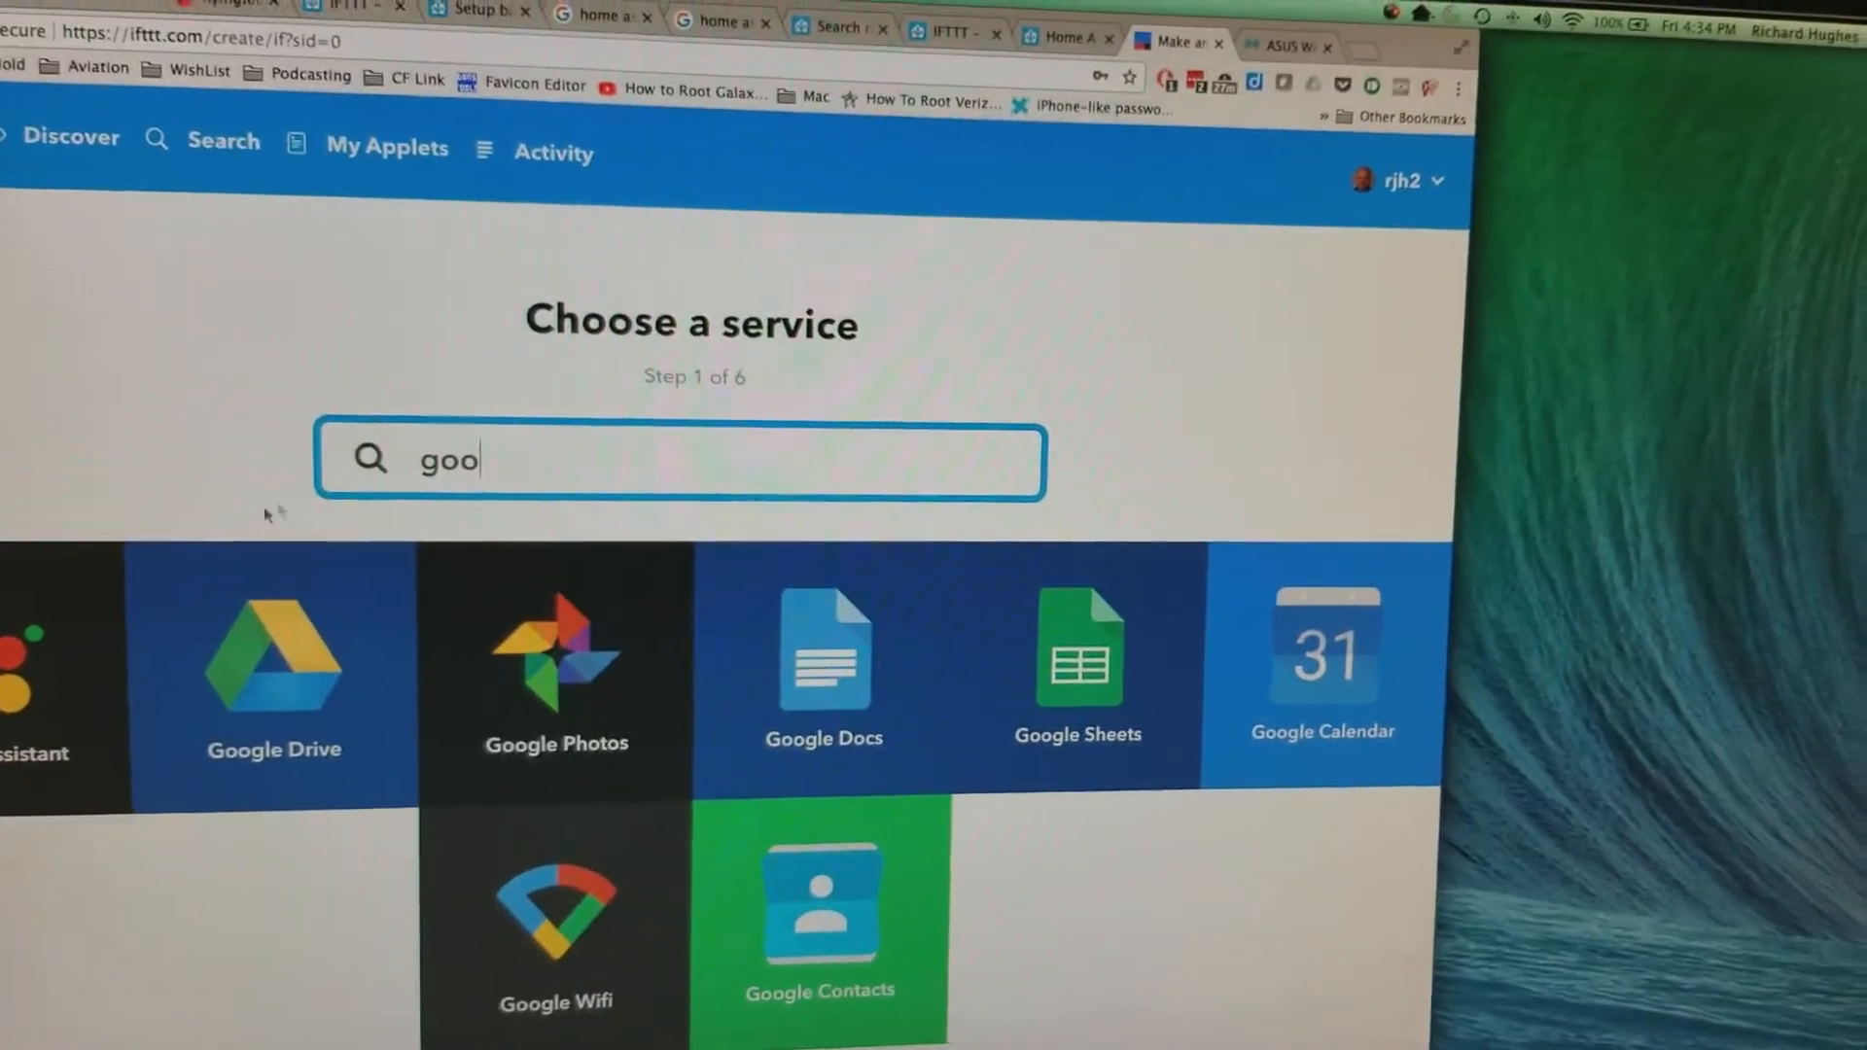
Choose Google Assistant's 'Say a simple phrase' as the applet trigger.
{"action": "left_click", "coordinate": [59, 672]}
{"action": "left_click", "coordinate": [107, 588]}
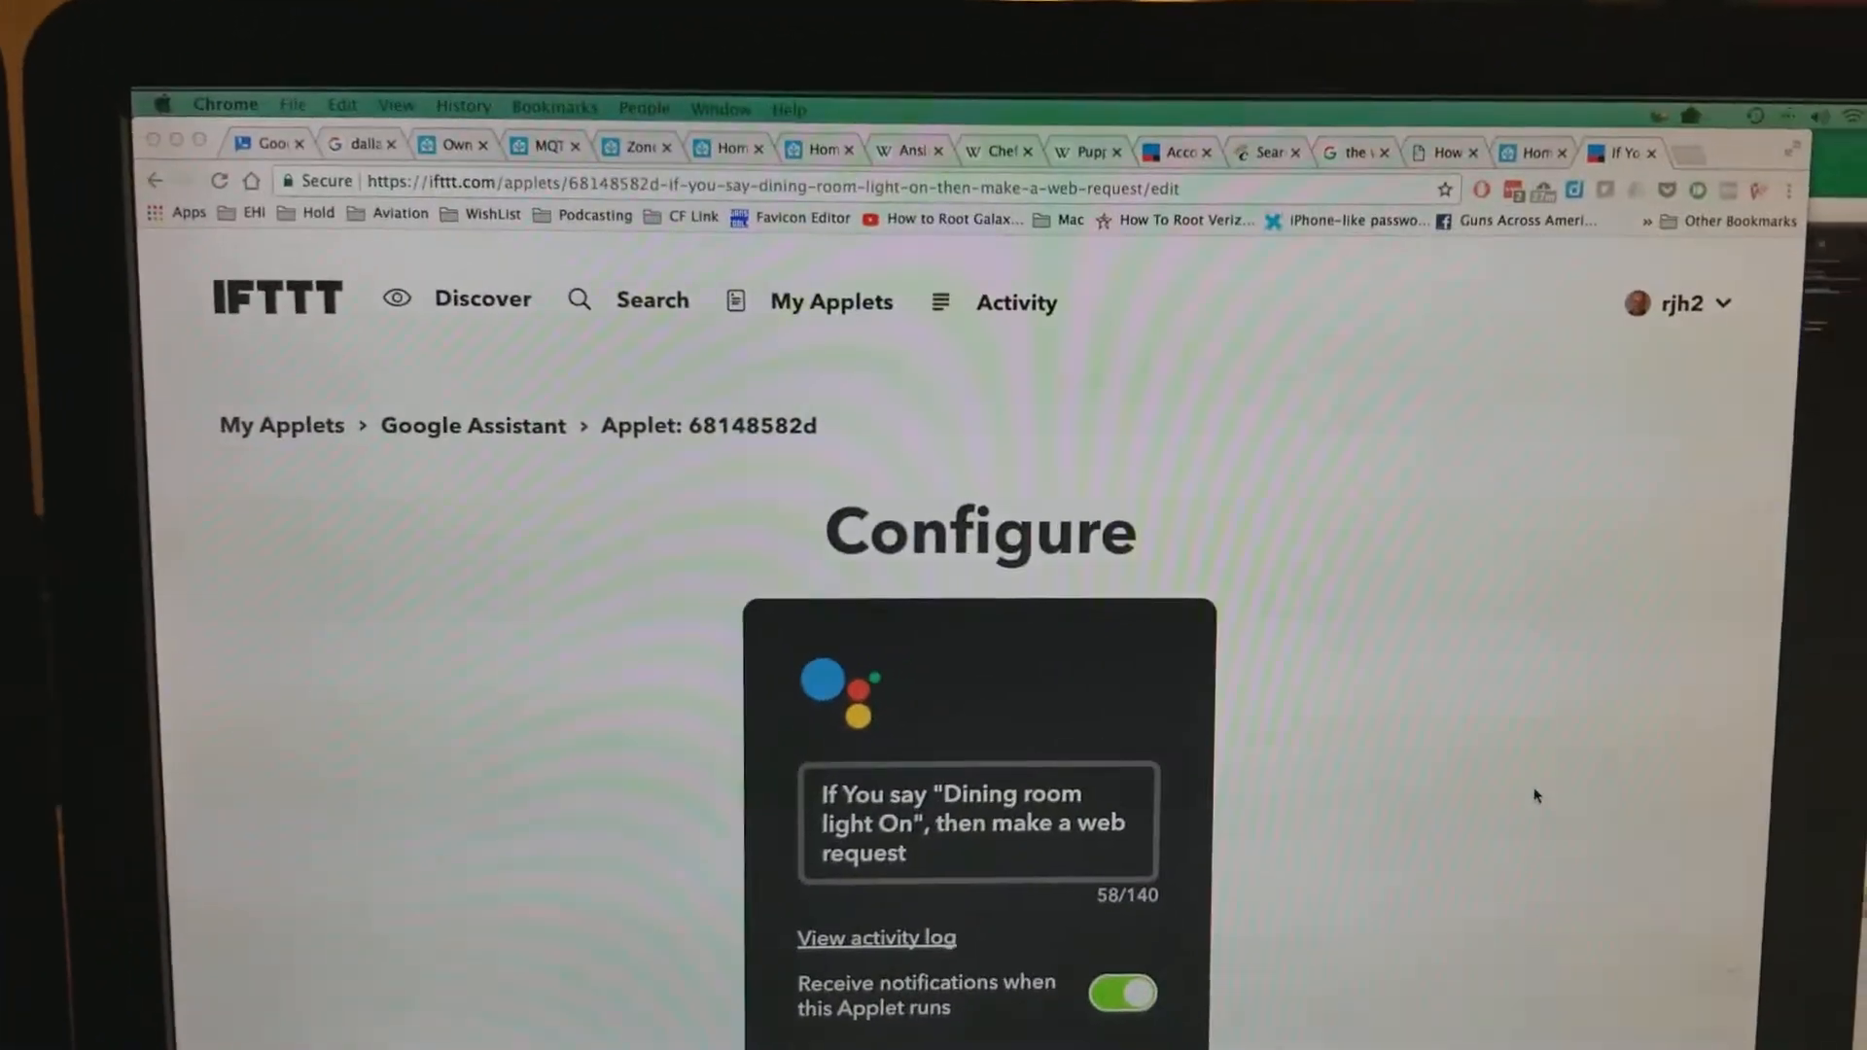
{"action": "scroll", "coordinate": [1604, 795], "scroll_direction": "down", "scroll_amount": 2}
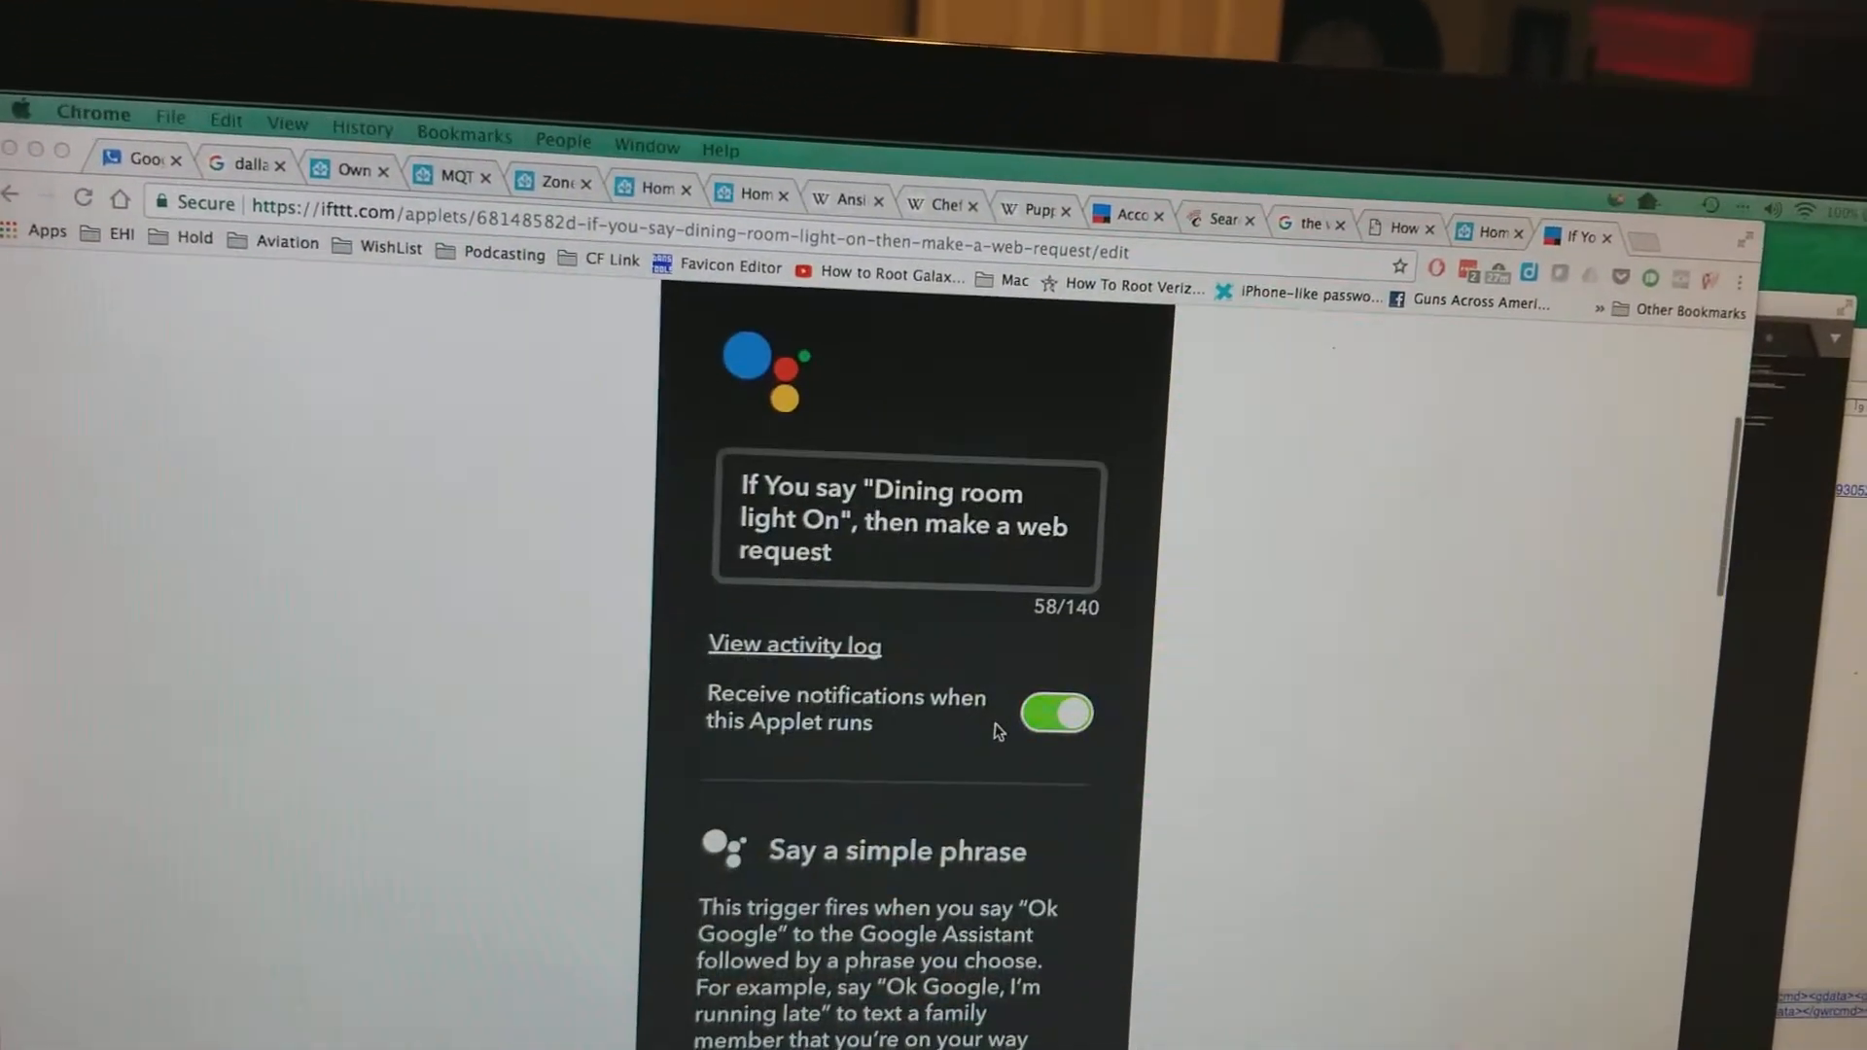
{"action": "scroll", "coordinate": [934, 656], "scroll_direction": "down", "scroll_amount": 5}
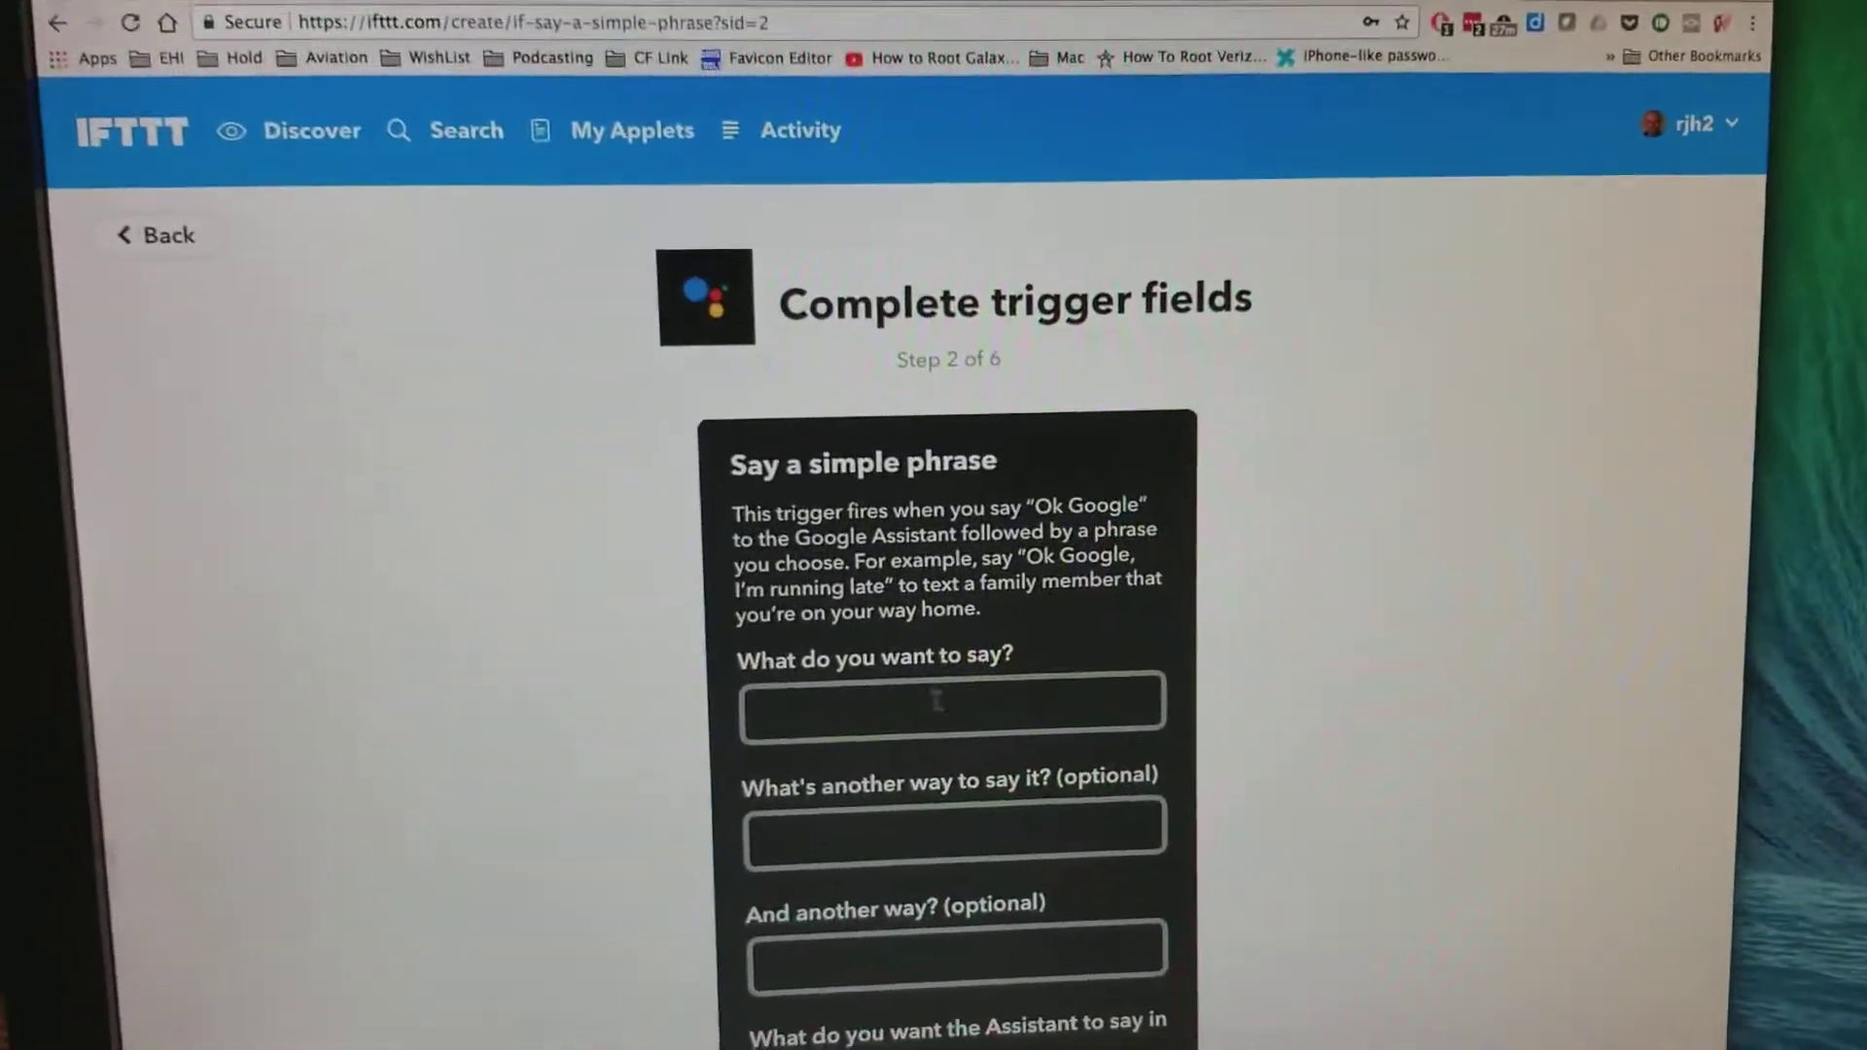
{"action": "left_click", "coordinate": [788, 766]}
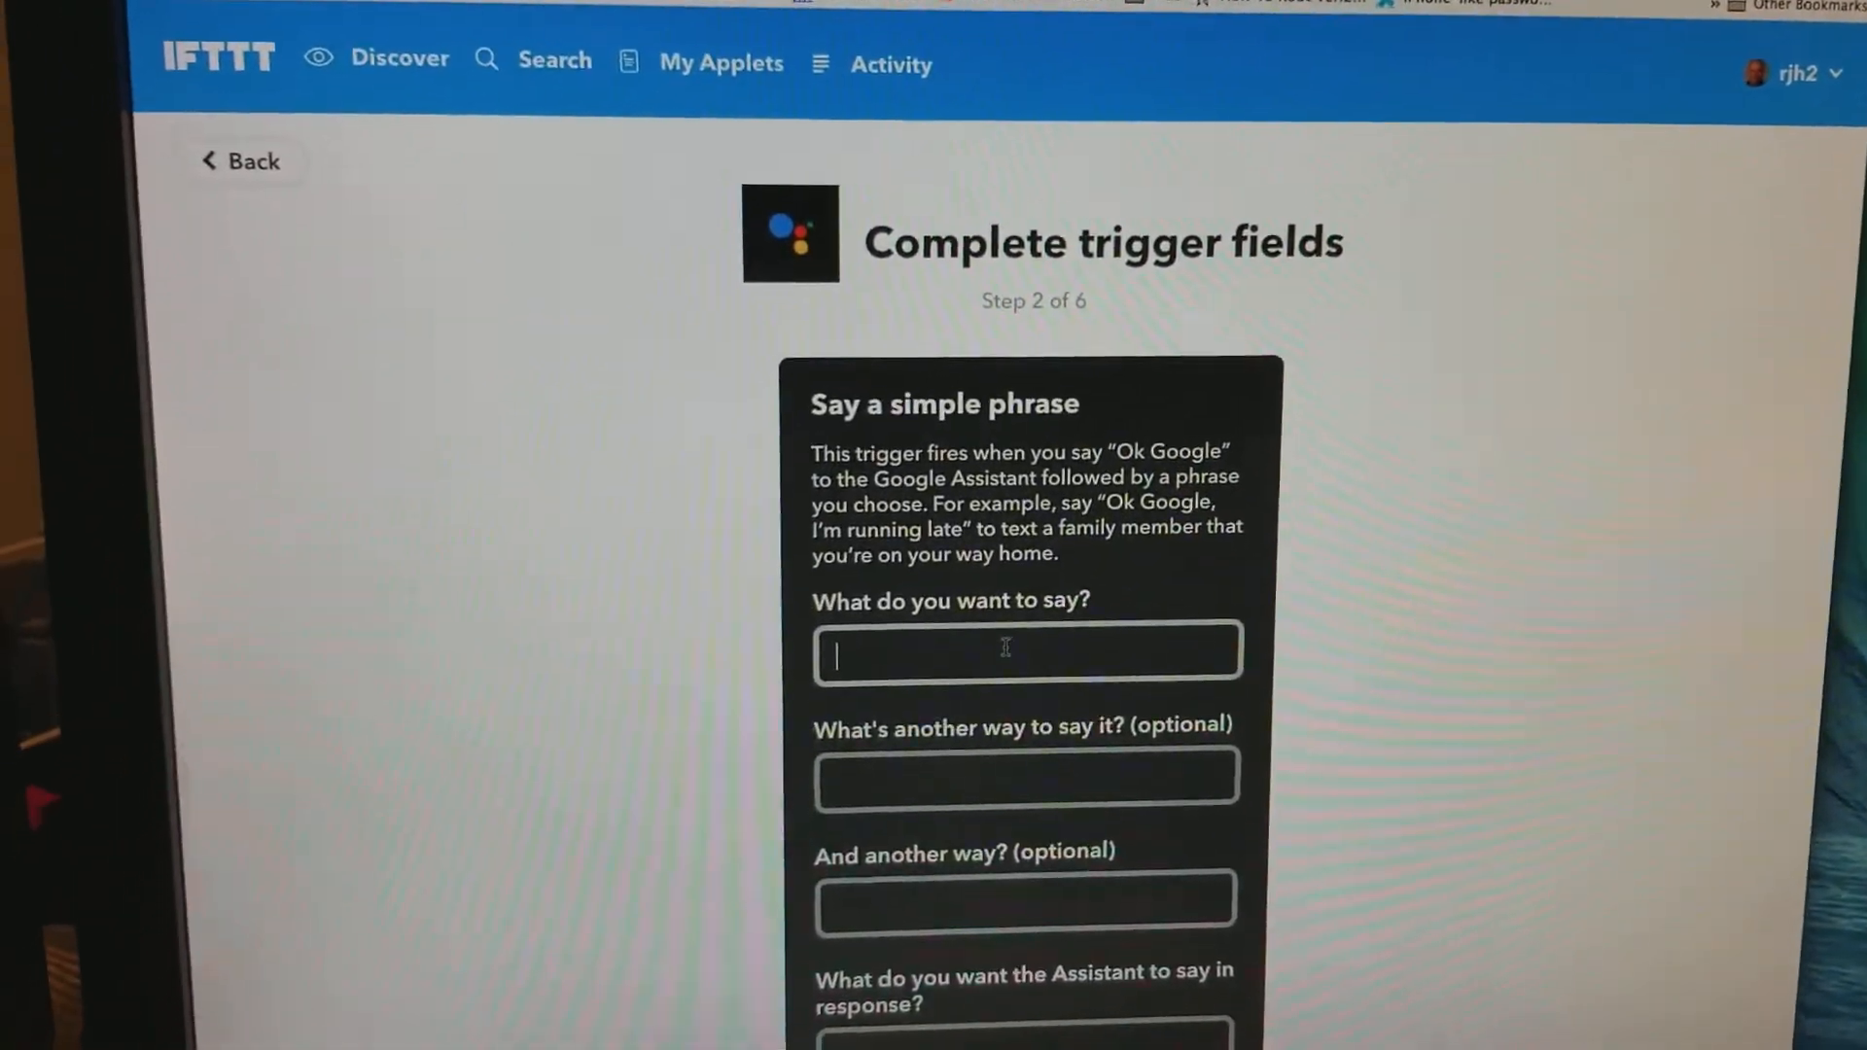
{"action": "left_click", "coordinate": [935, 731]}
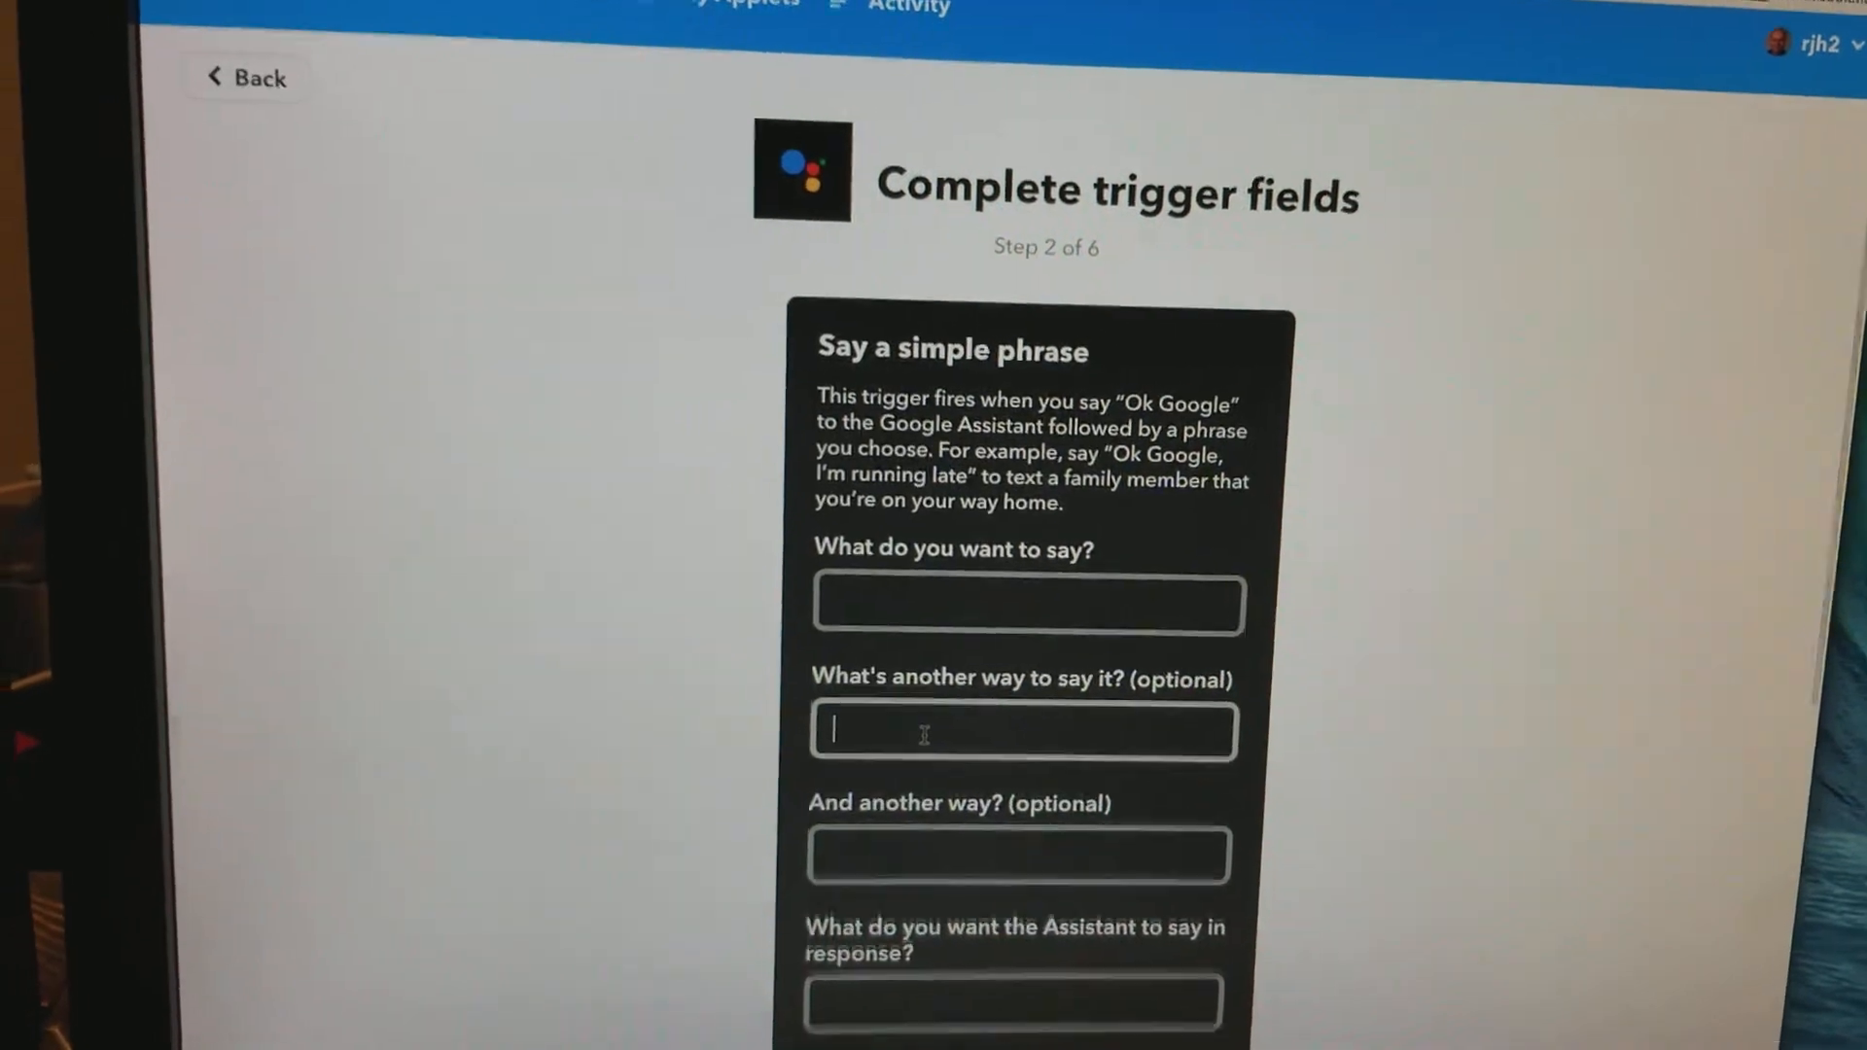
{"action": "scroll", "coordinate": [935, 731], "scroll_direction": "down", "scroll_amount": 3}
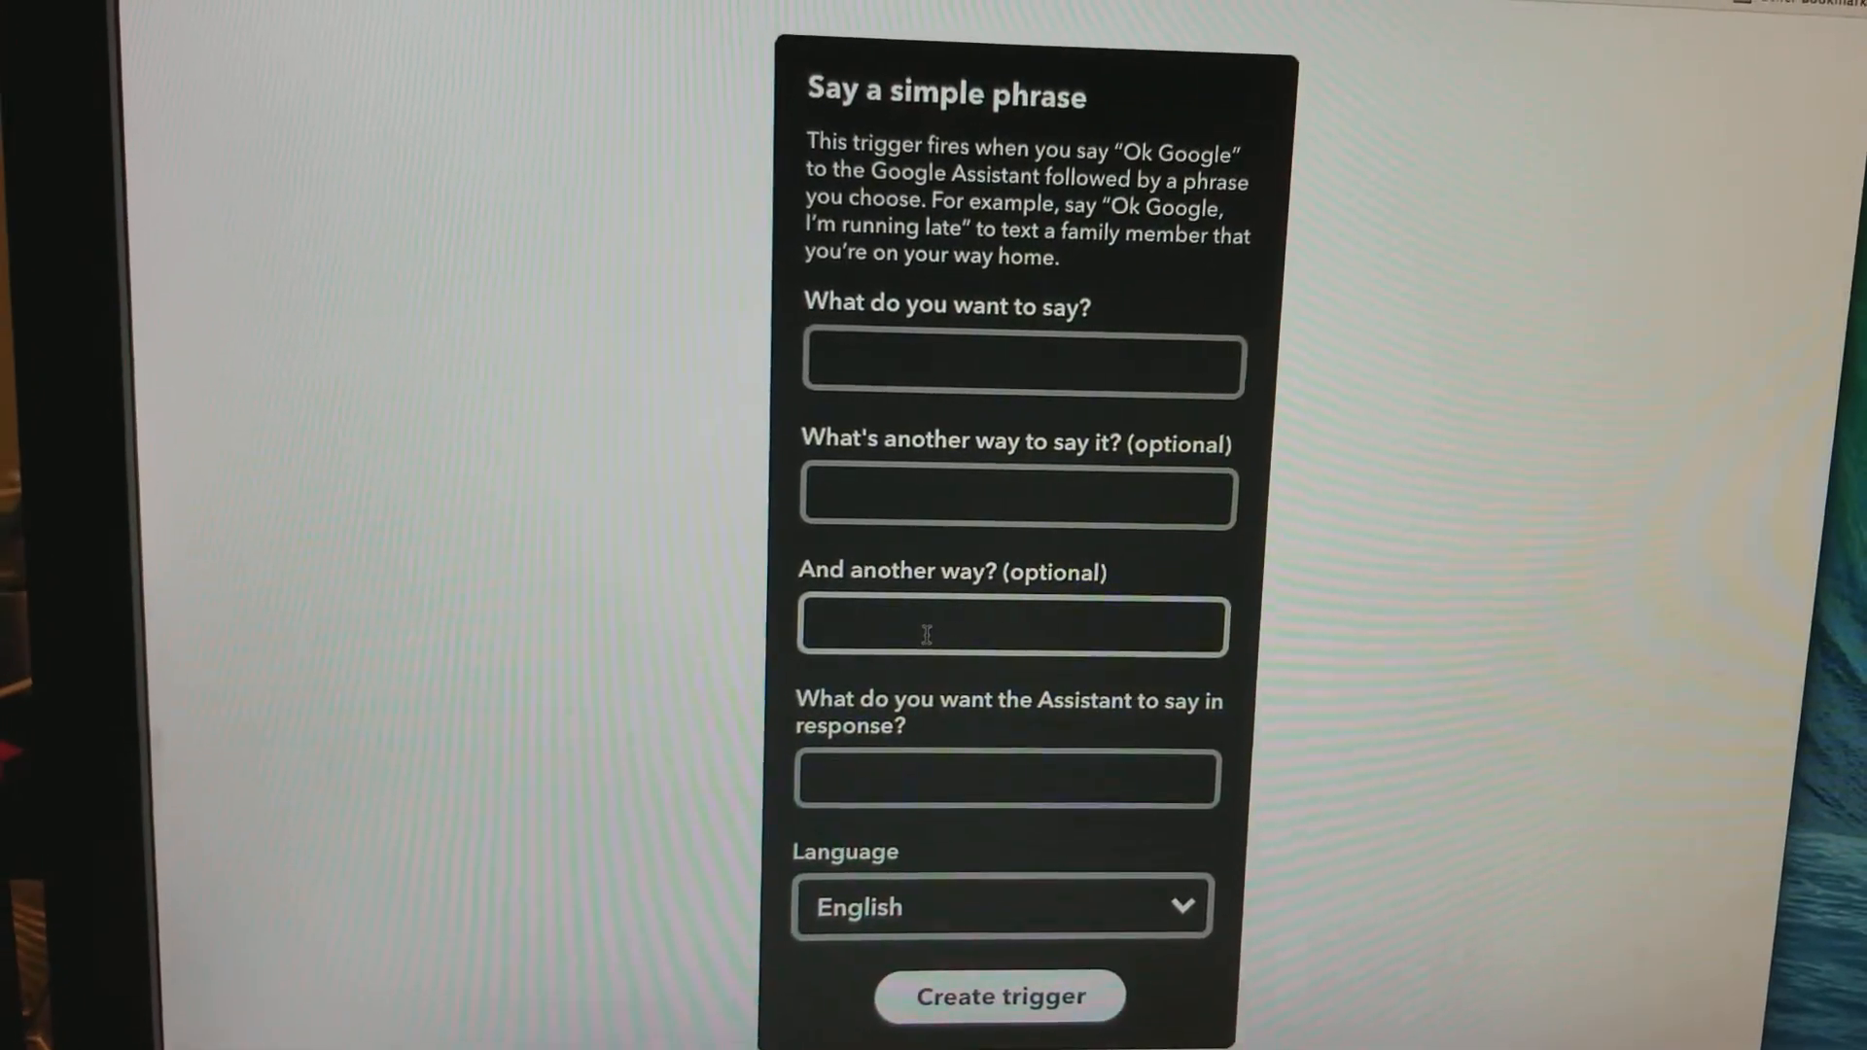
{"action": "scroll", "coordinate": [927, 633], "scroll_direction": "down", "scroll_amount": 2}
{"action": "left_click", "coordinate": [897, 657]}
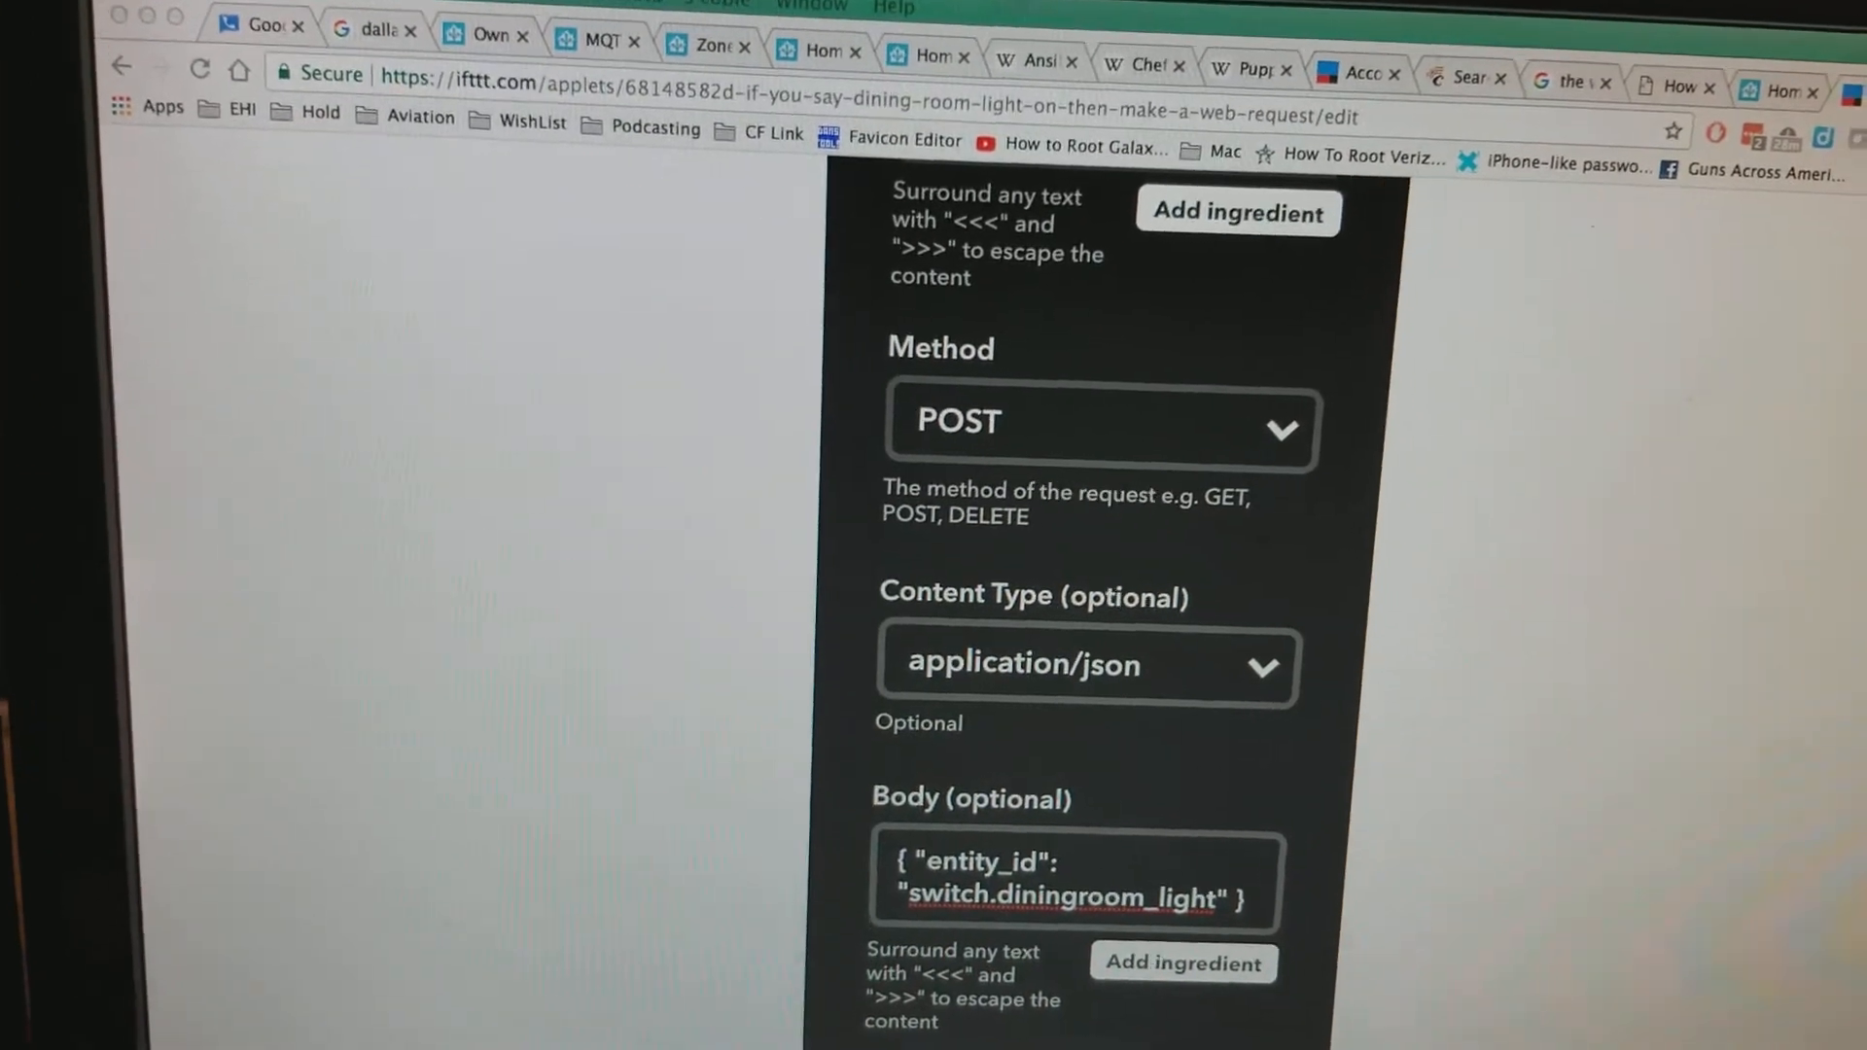
Switch to the Home Assistant Services tool tab showing switch.diningroom_light.
{"action": "left_click", "coordinate": [1801, 105]}
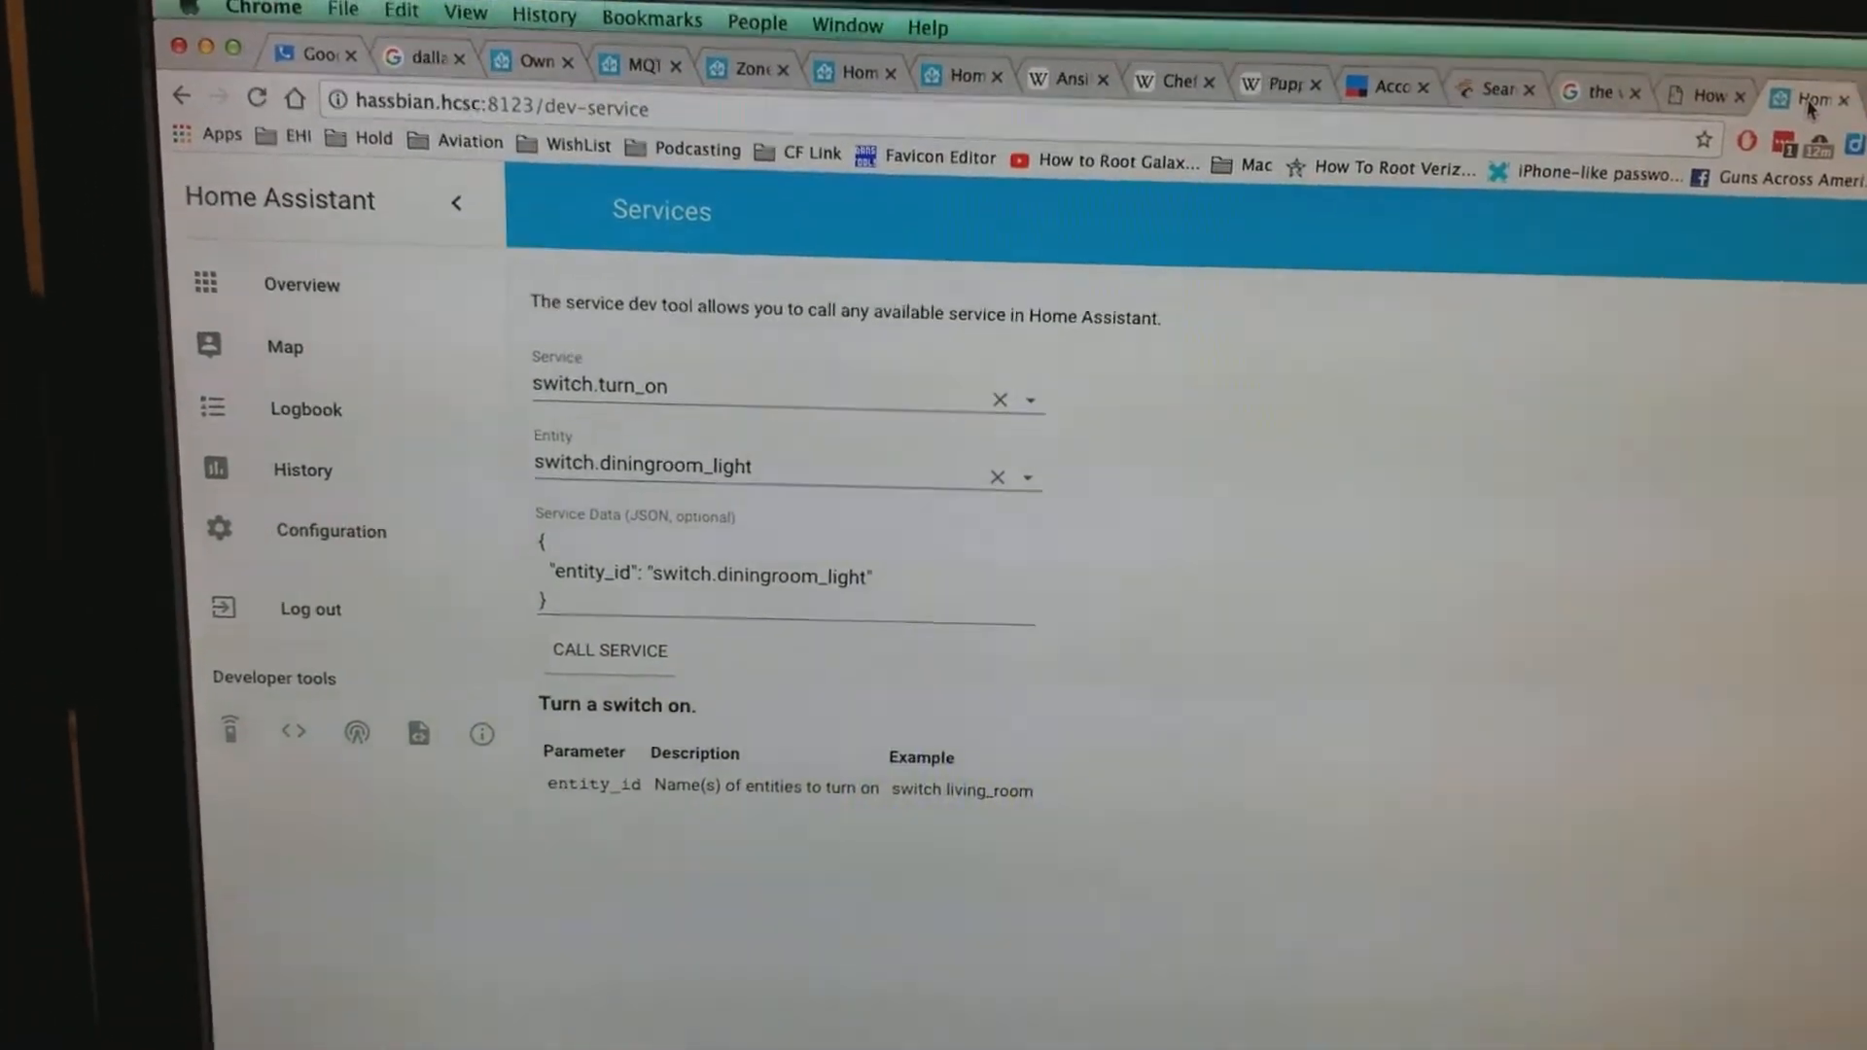
Return to the IFTTT applet's web request settings for switch.diningroom_light.
{"action": "left_click", "coordinate": [1743, 89]}
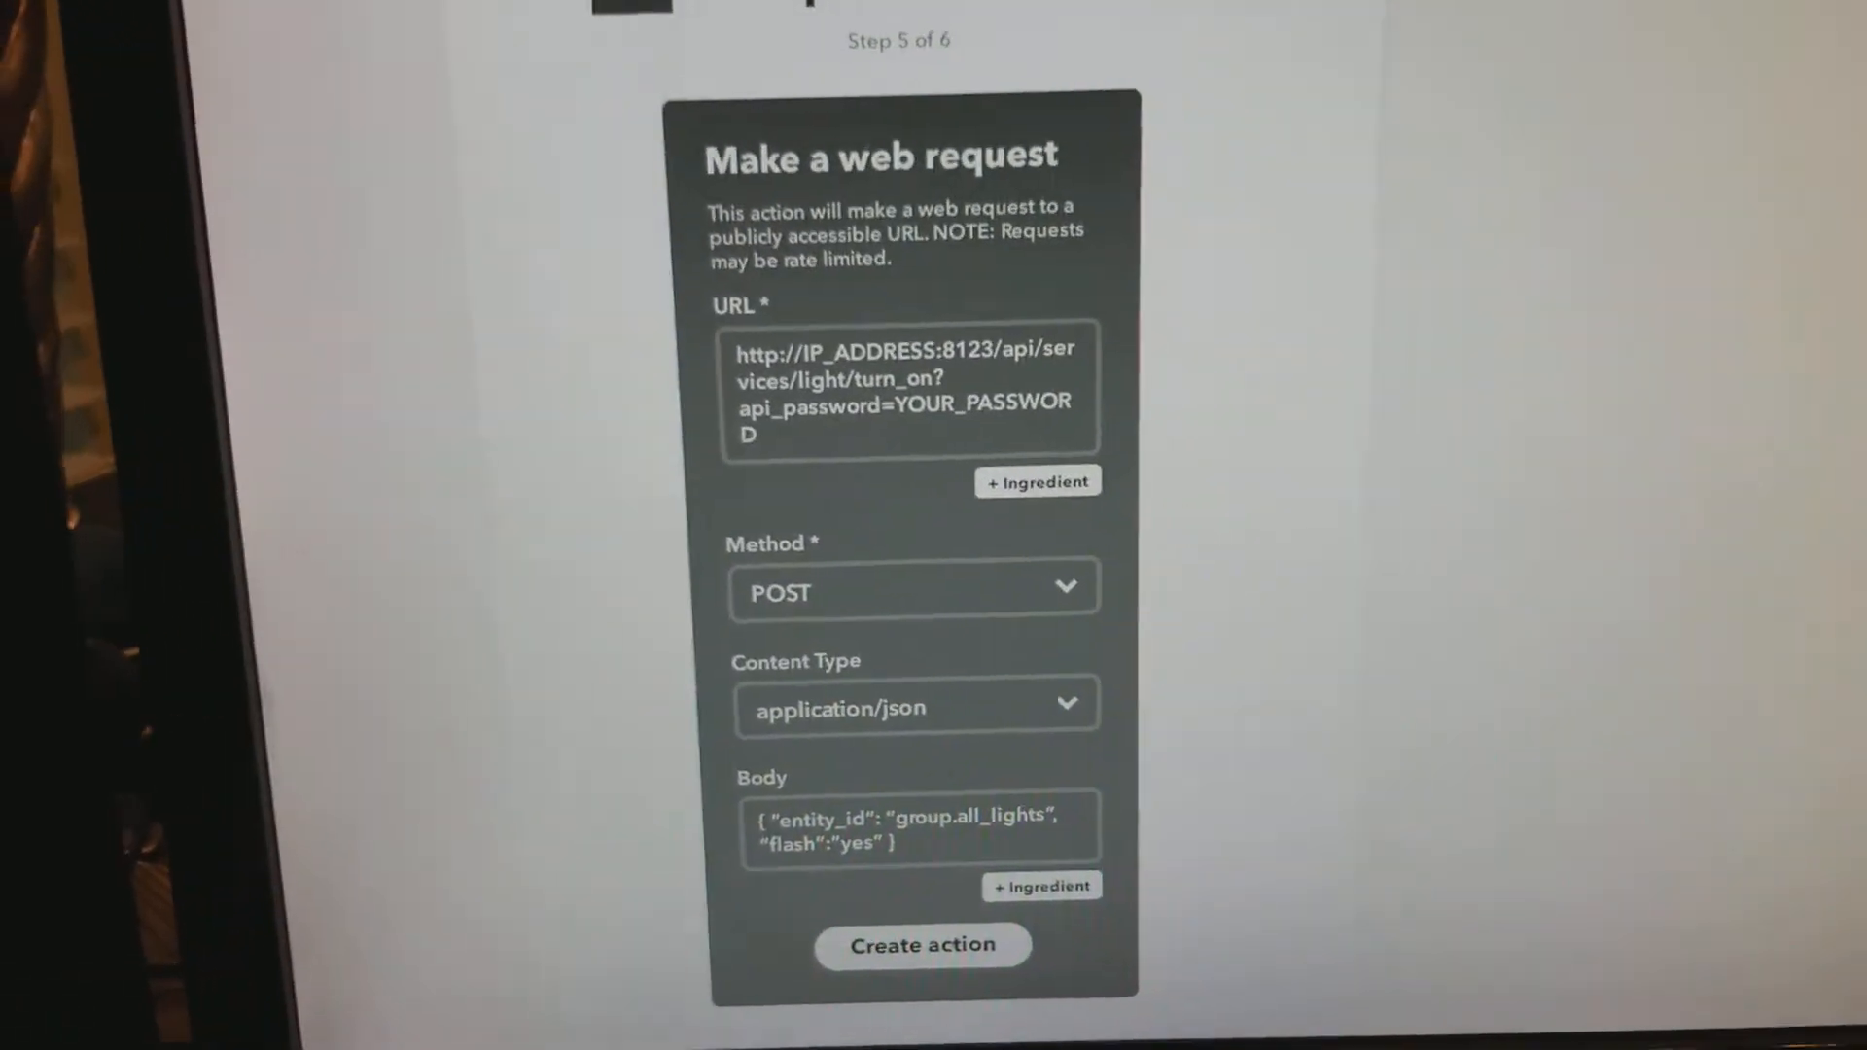
{"action": "scroll", "coordinate": [1454, 95], "scroll_direction": "down", "scroll_amount": 3}
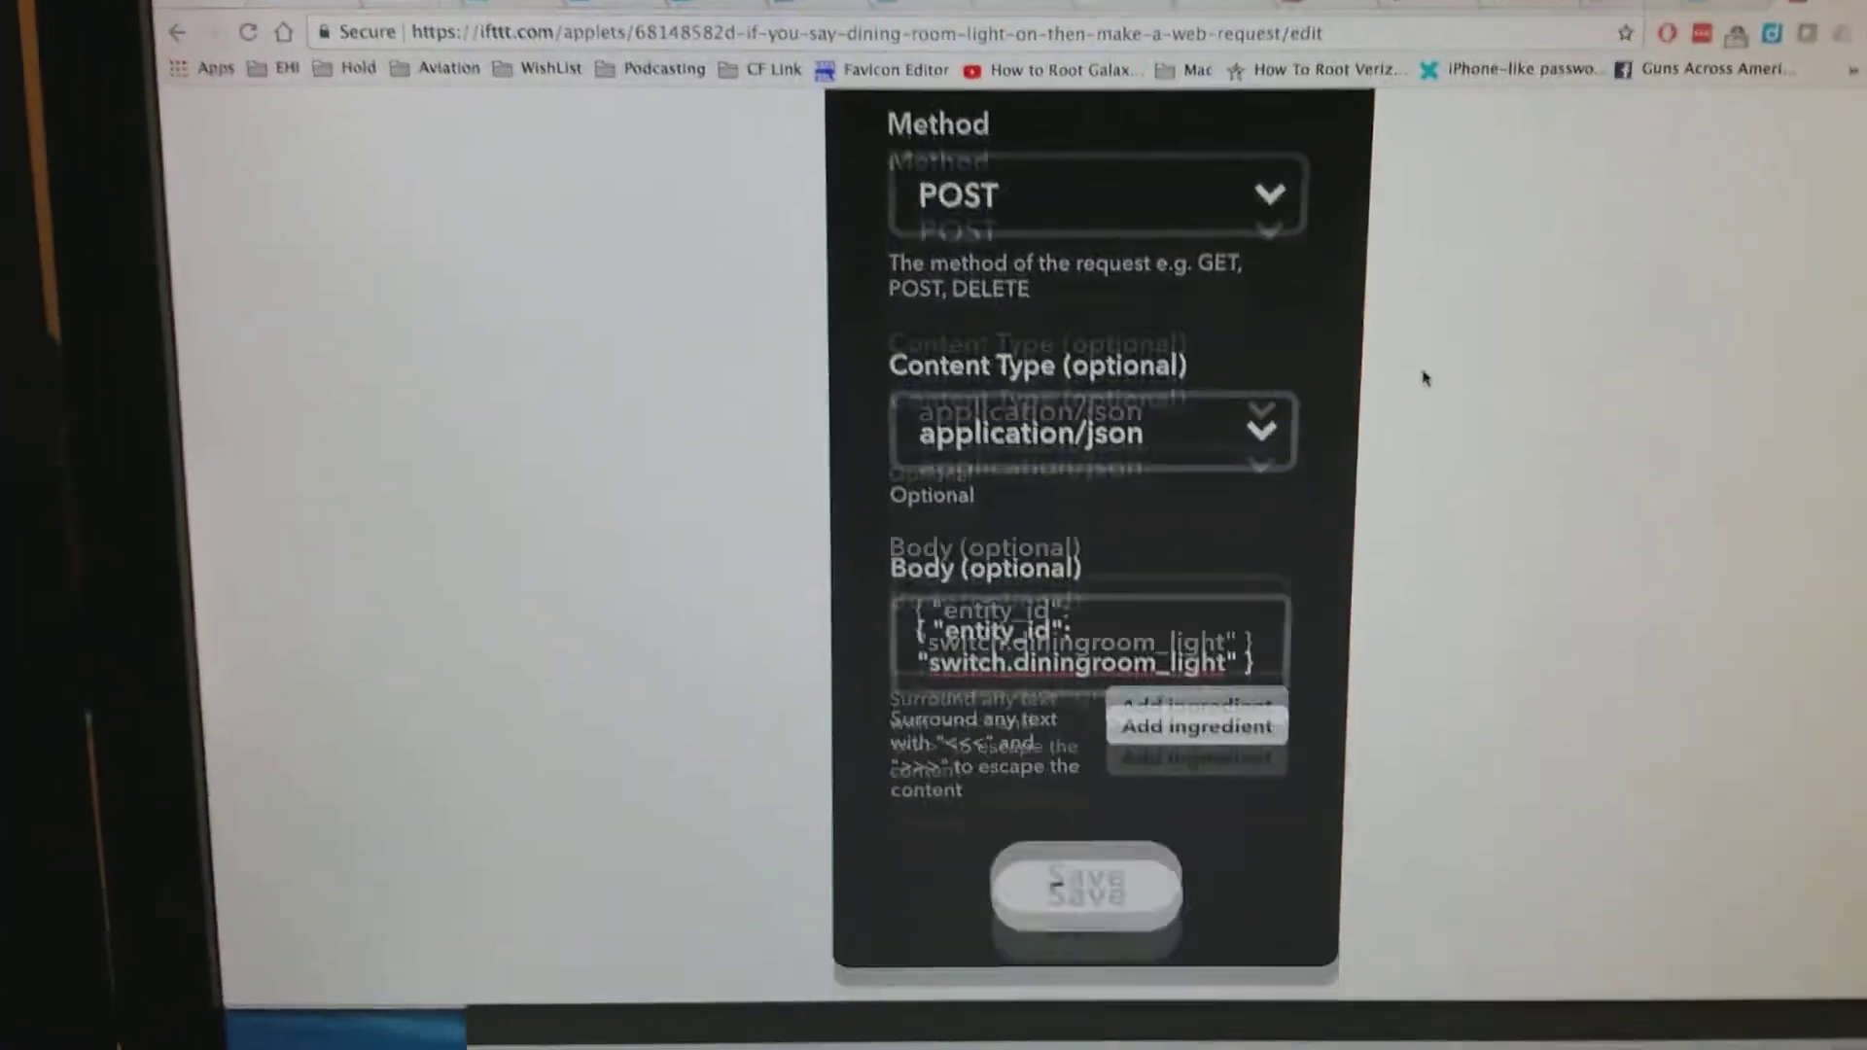
{"action": "scroll", "coordinate": [1509, 387], "scroll_direction": "down", "scroll_amount": 3}
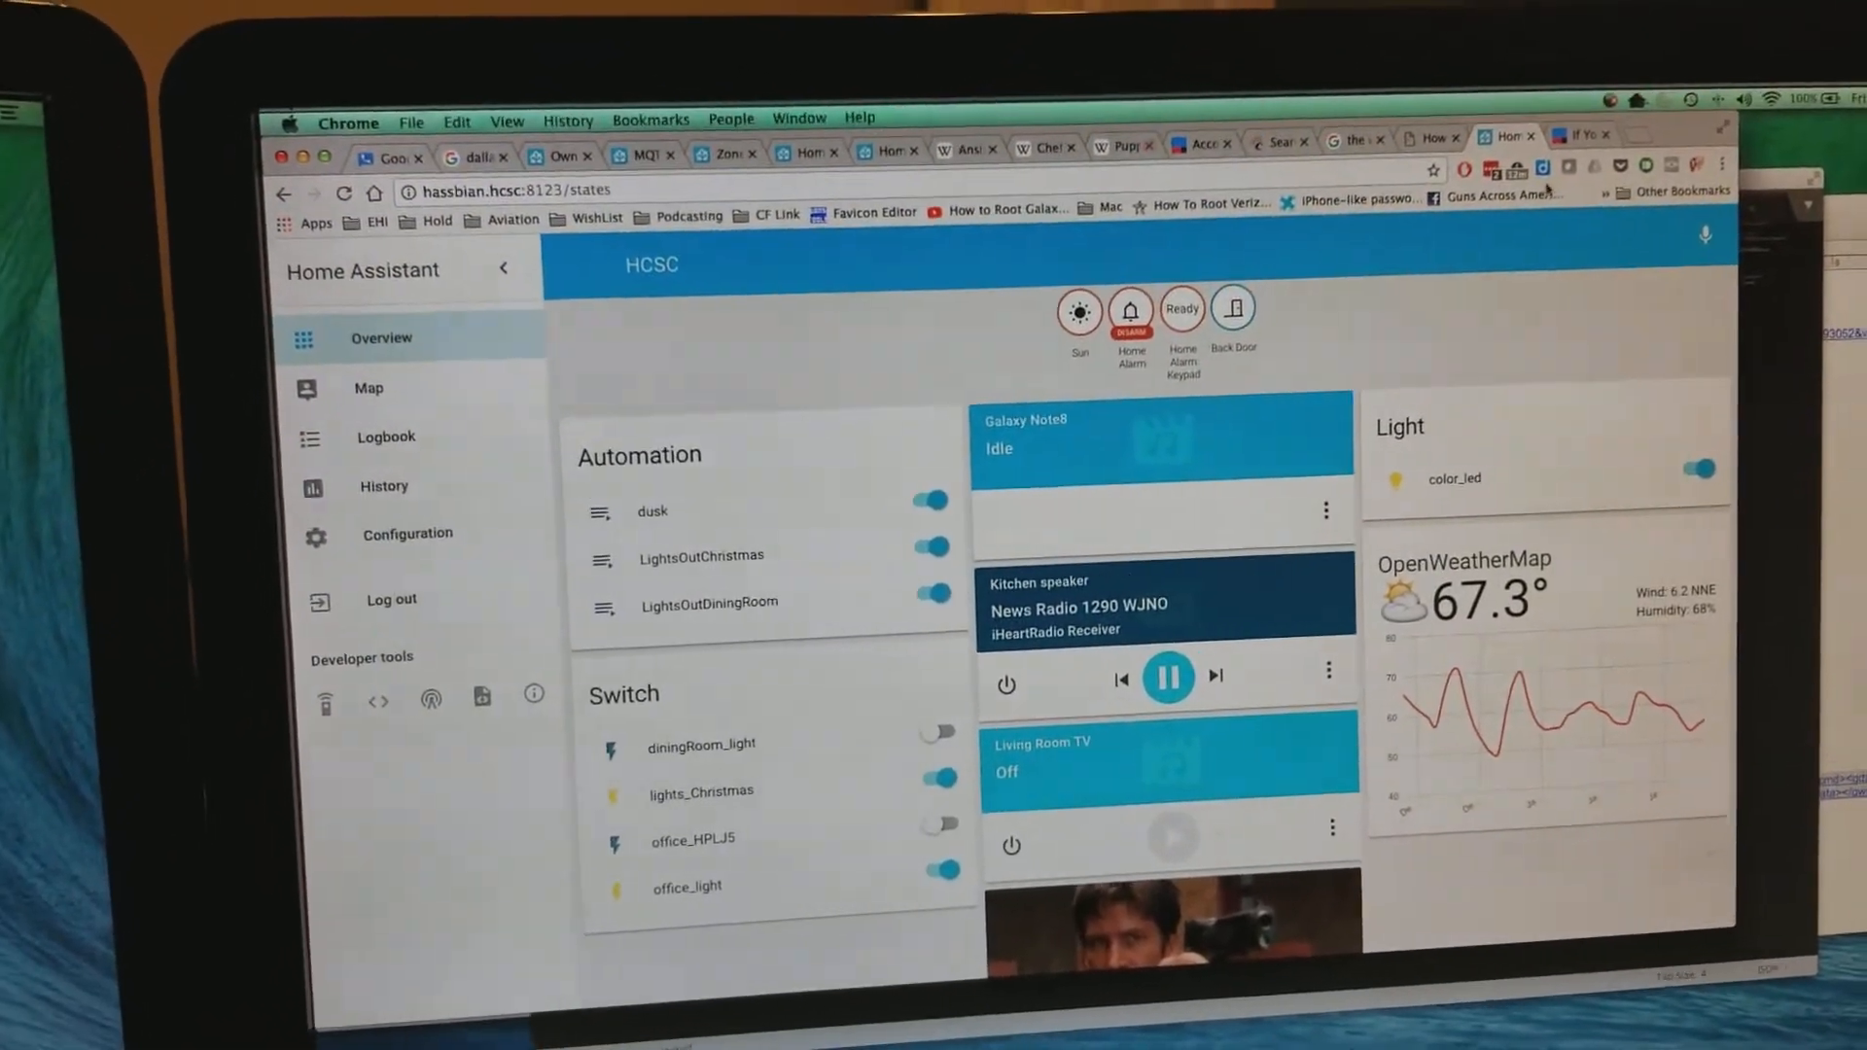
Open flyingrich.com in a new browser tab.
{"action": "left_click", "coordinate": [1653, 119]}
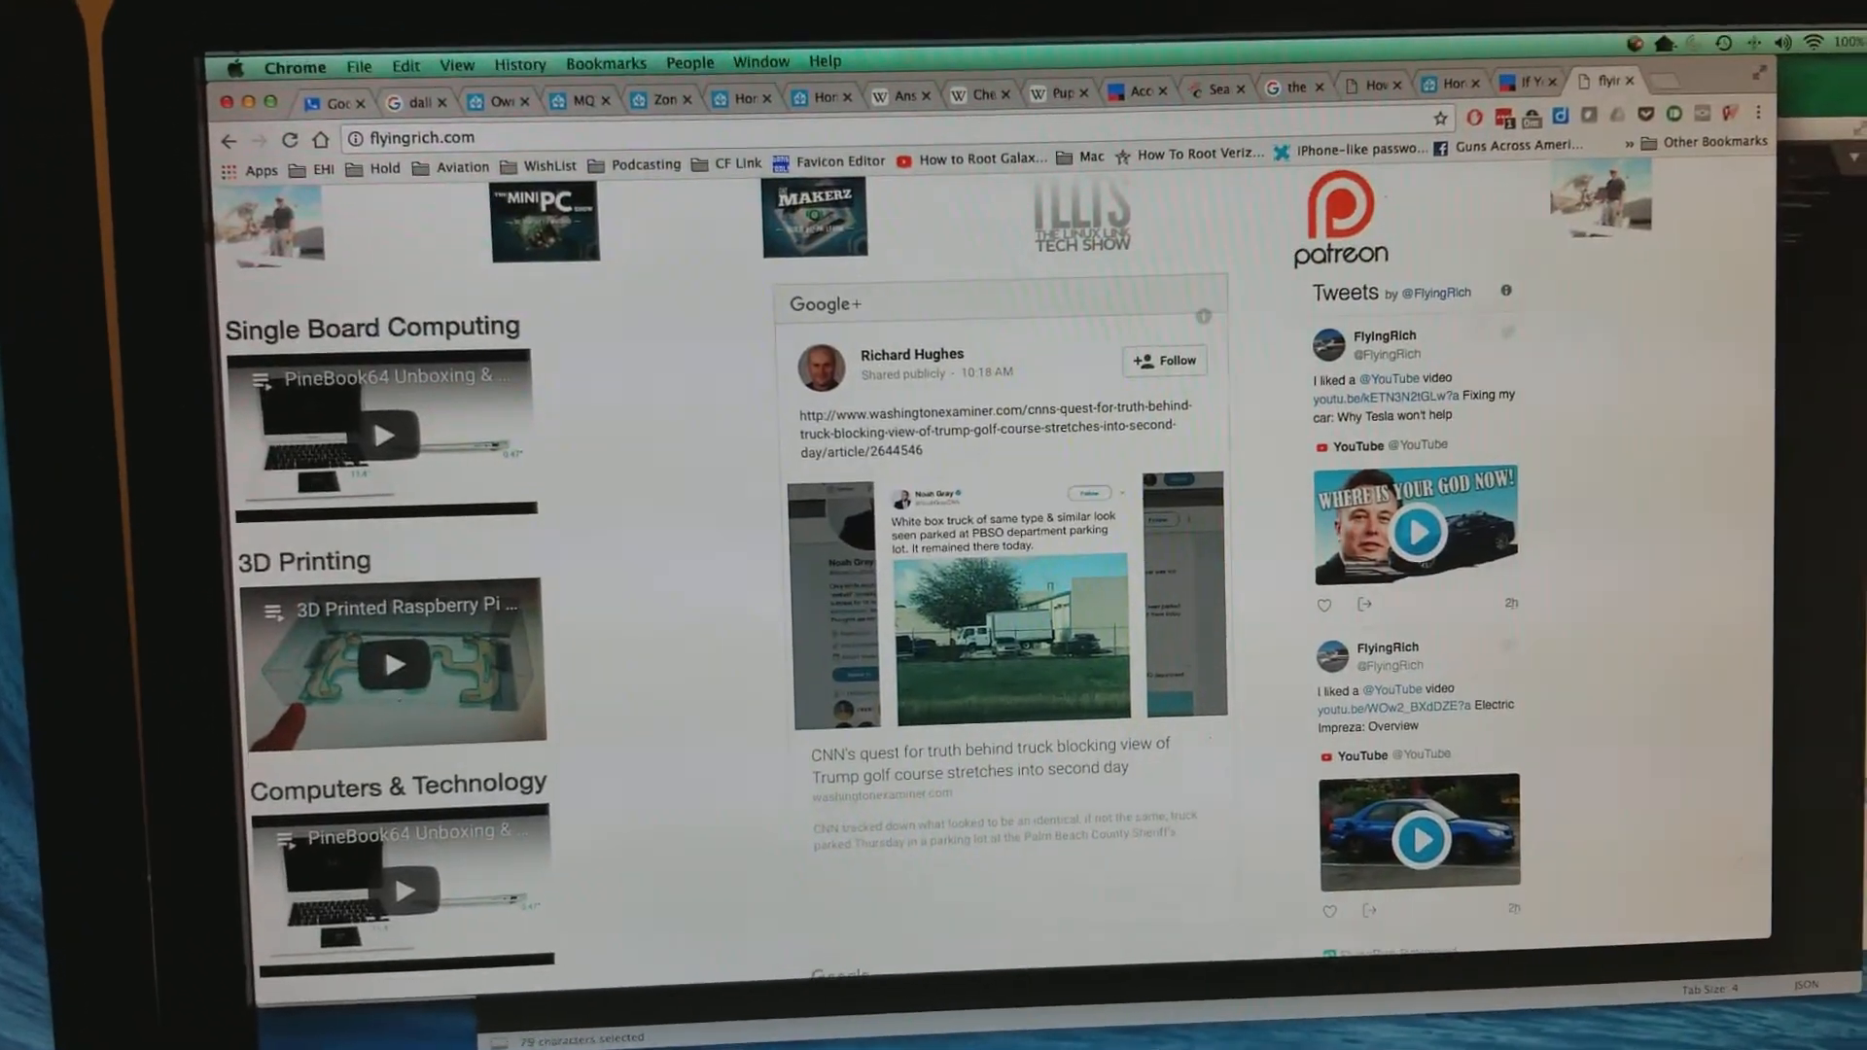